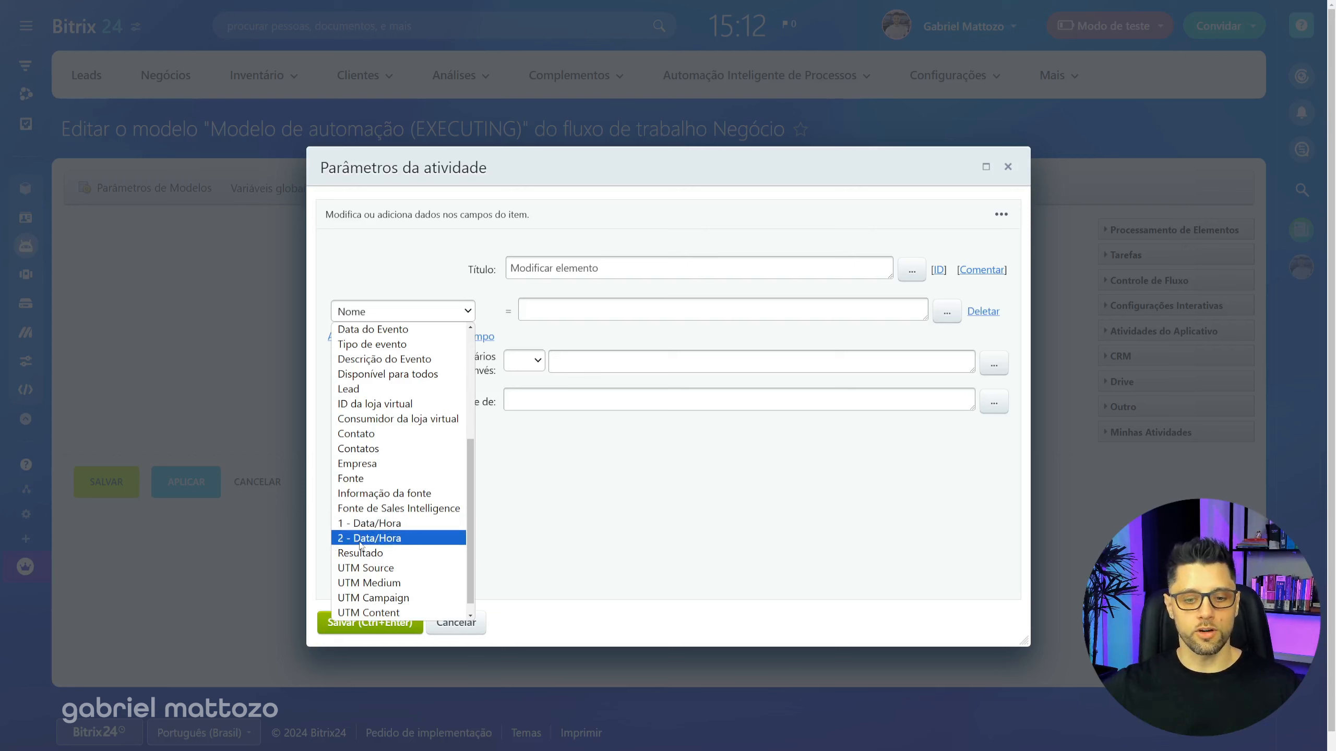
# Step: Choose 2 - Data/Hora as the field to modify in the Modificar elemento activity
pyautogui.click(361, 538)
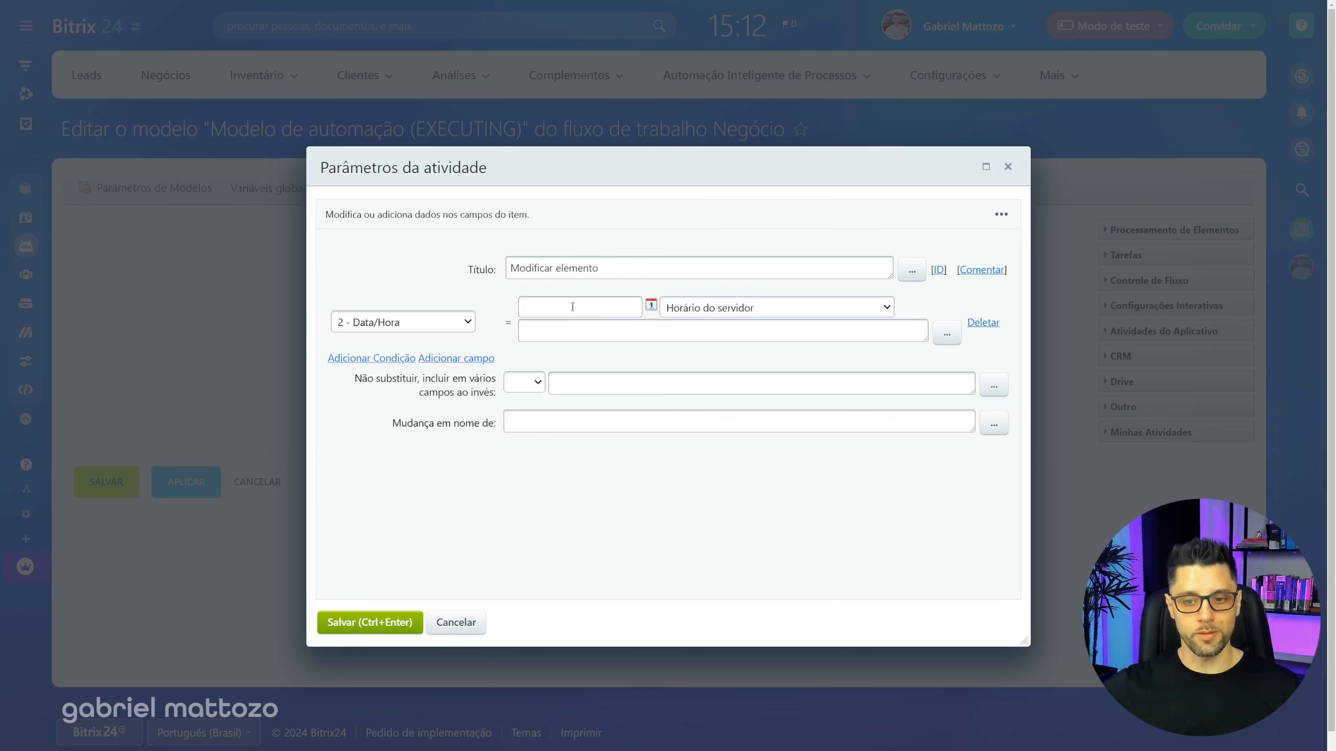
pyautogui.click(651, 305)
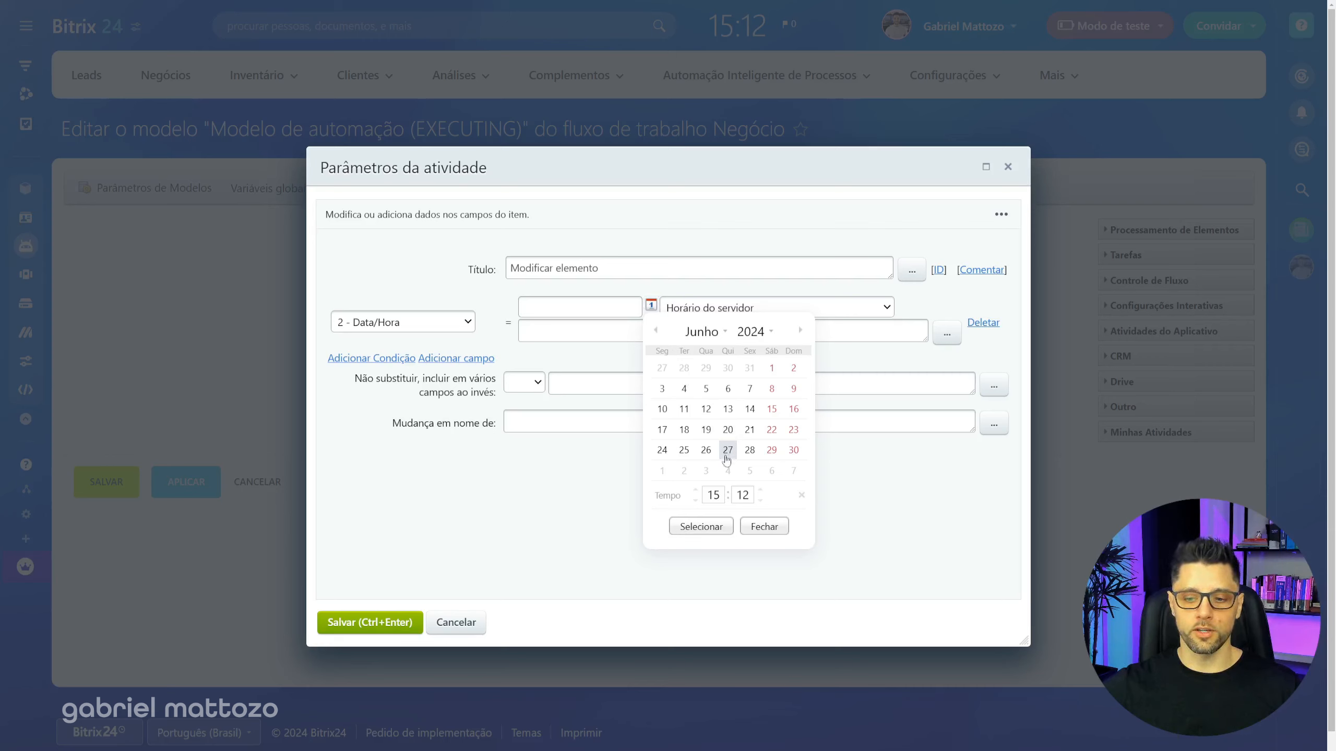
pyautogui.click(723, 527)
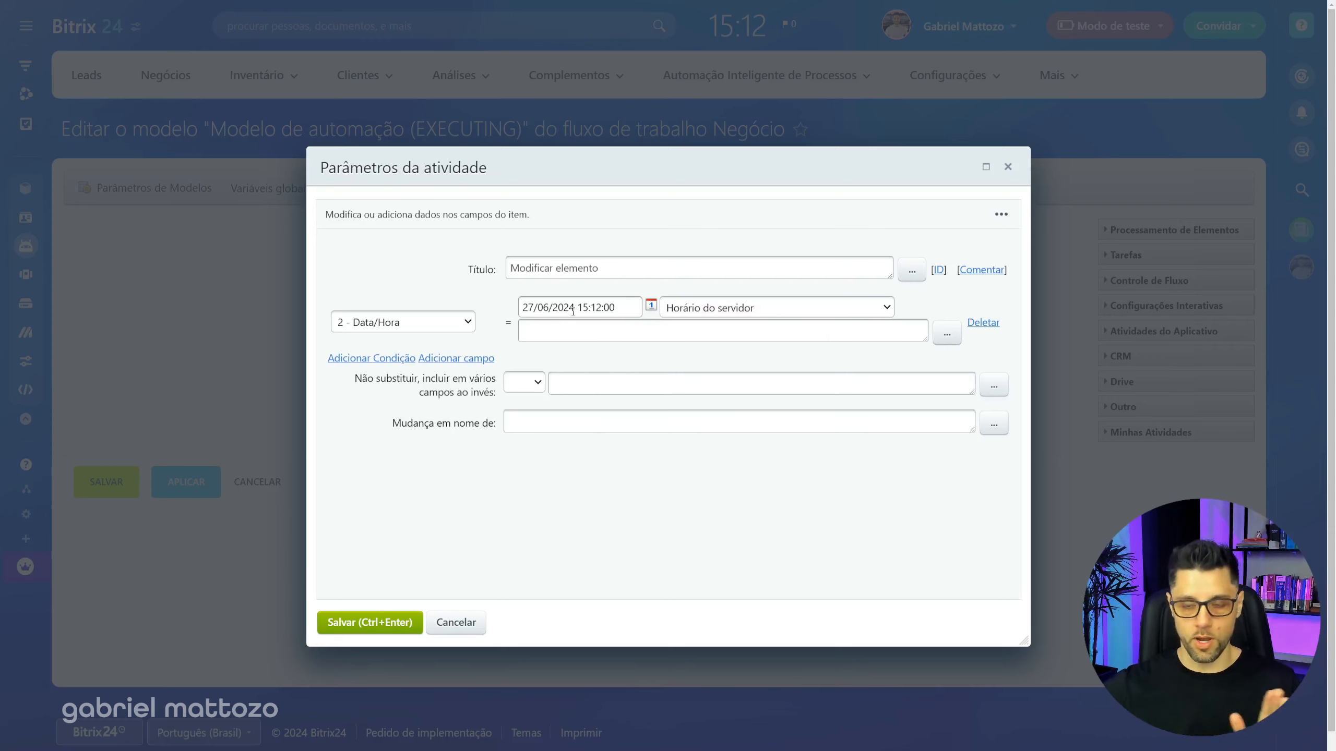
pyautogui.moveTo(622, 304); pyautogui.dragTo(518, 316)
pyautogui.press('BackSpace')
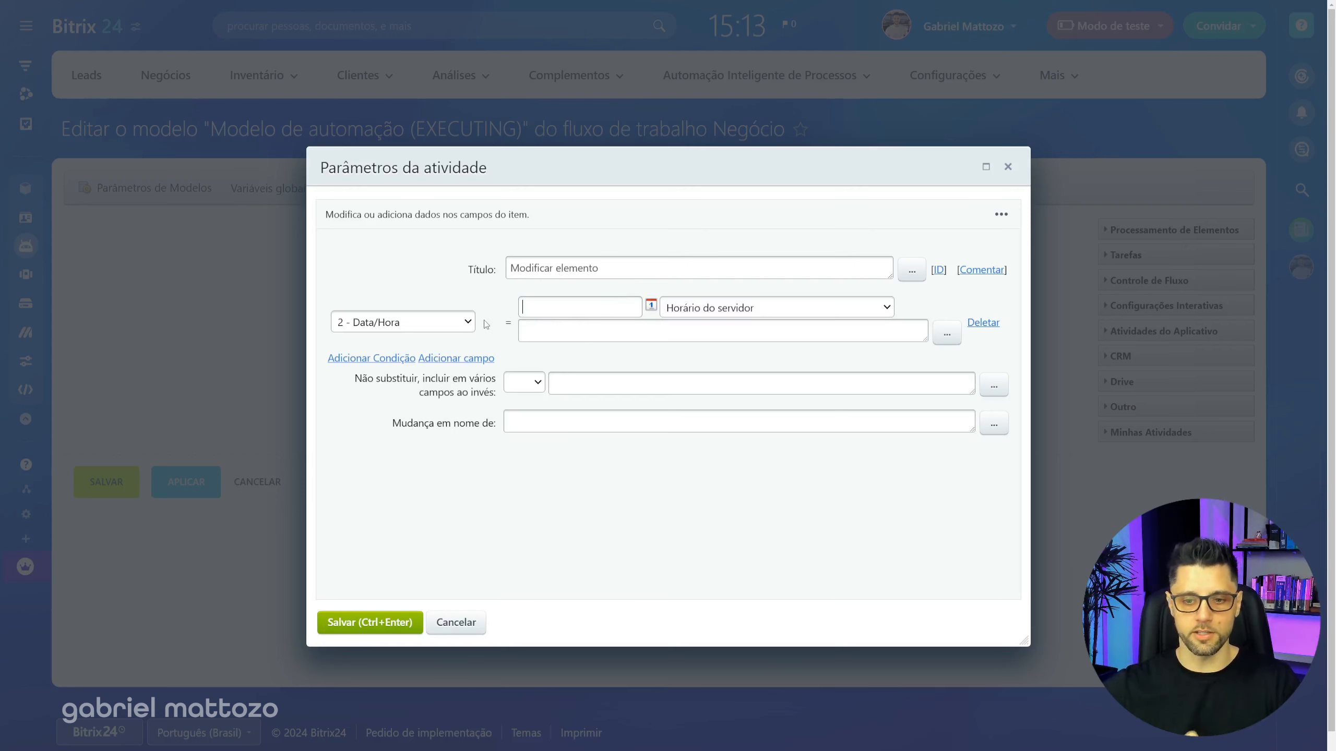
pyautogui.click(886, 308)
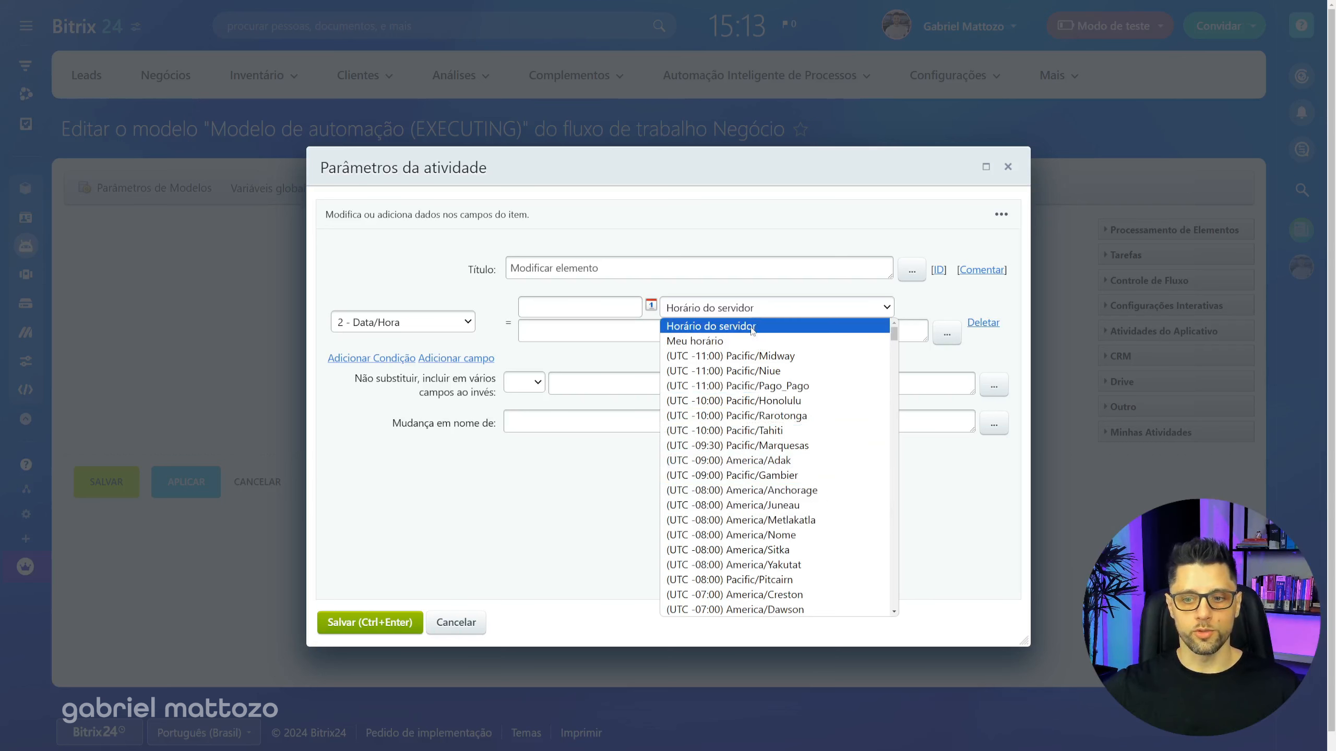
pyautogui.click(919, 296)
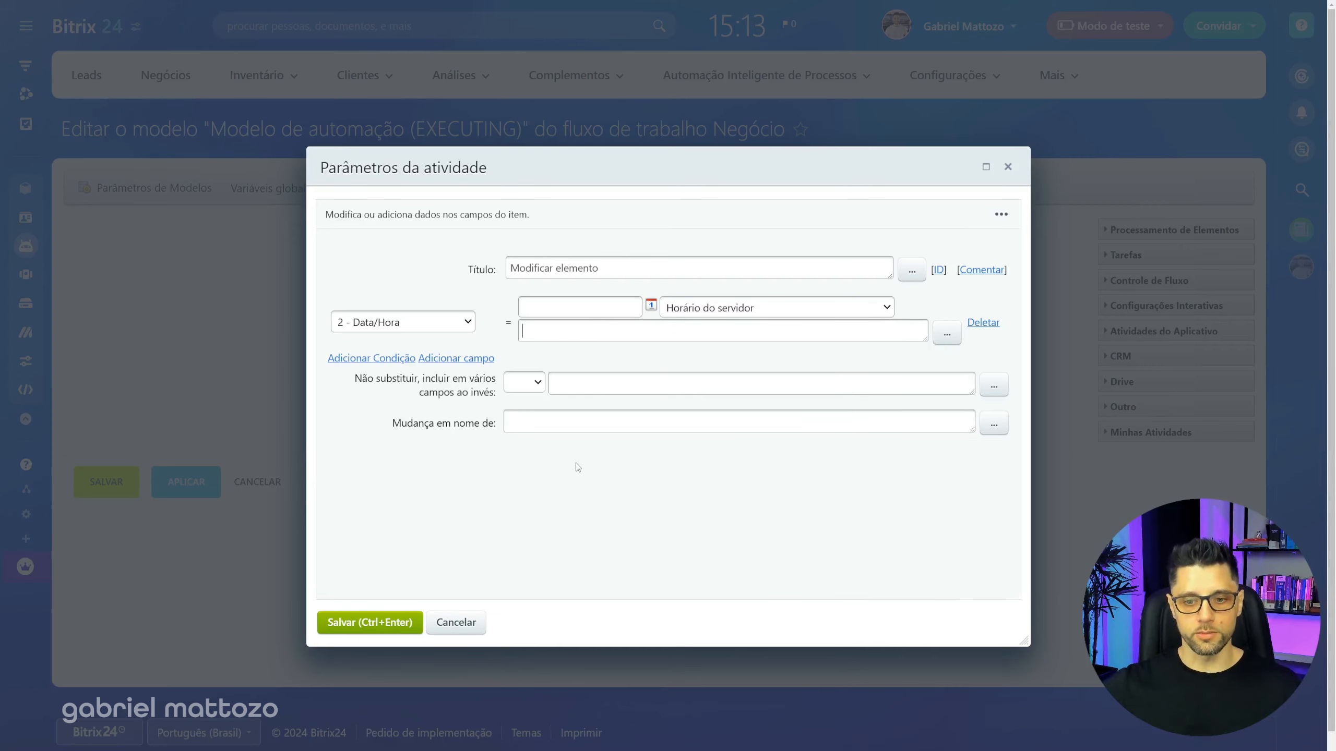
# Step: Start a formula in the 2 - Data/Hora value field and insert the dateadd function
pyautogui.write('=')
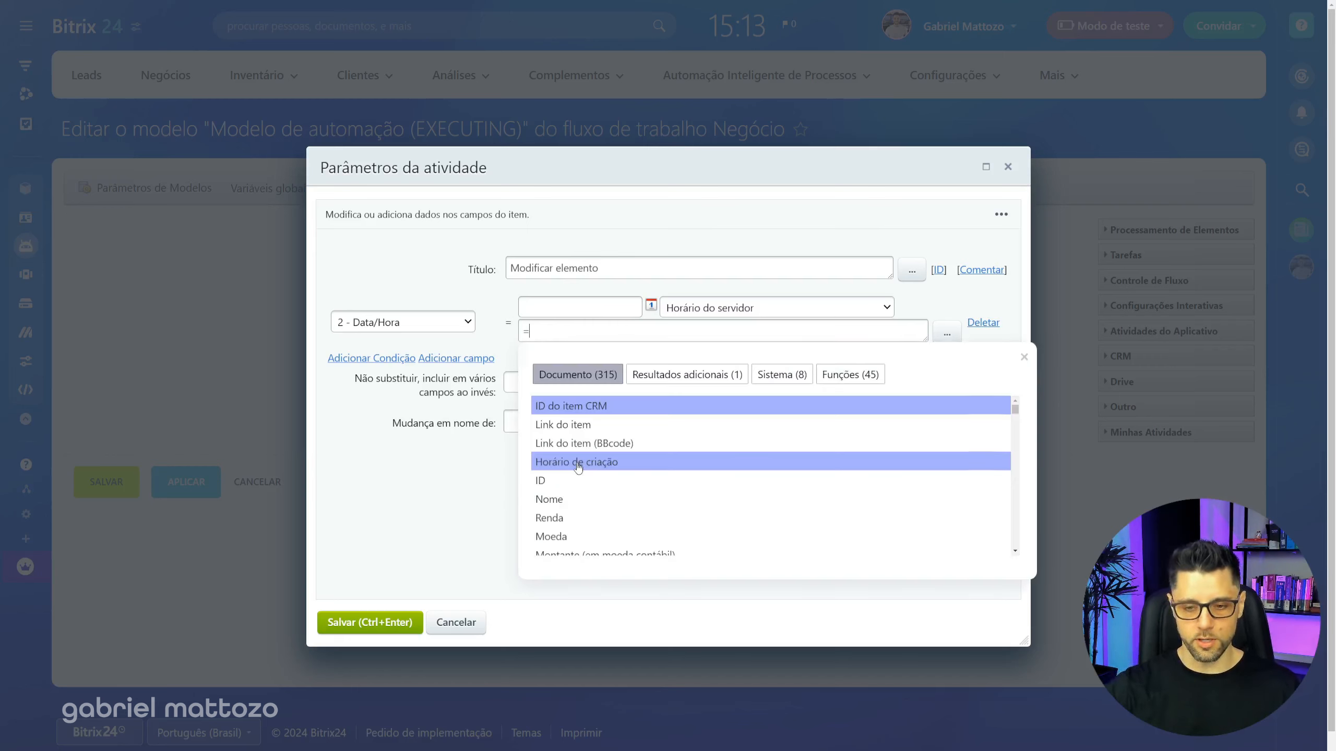
pyautogui.click(869, 378)
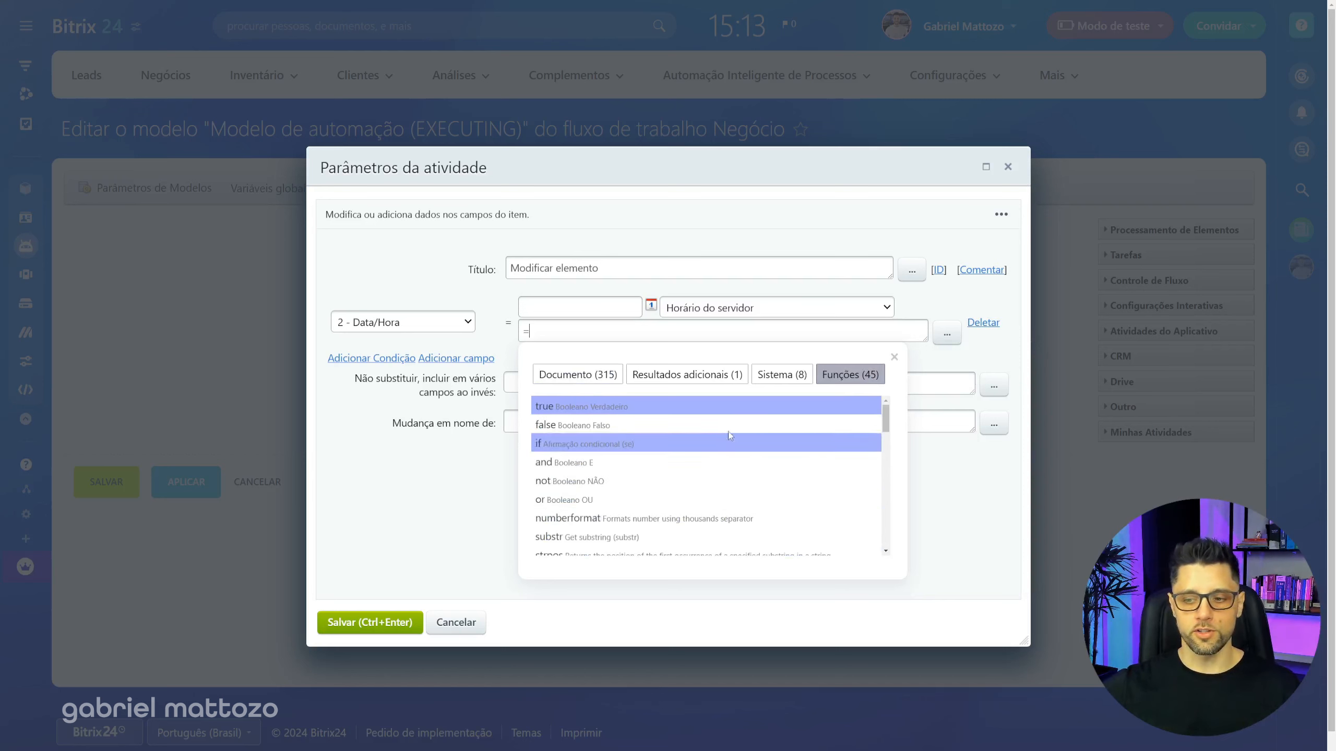
pyautogui.moveTo(886, 422); pyautogui.dragTo(894, 496)
pyautogui.click(558, 484)
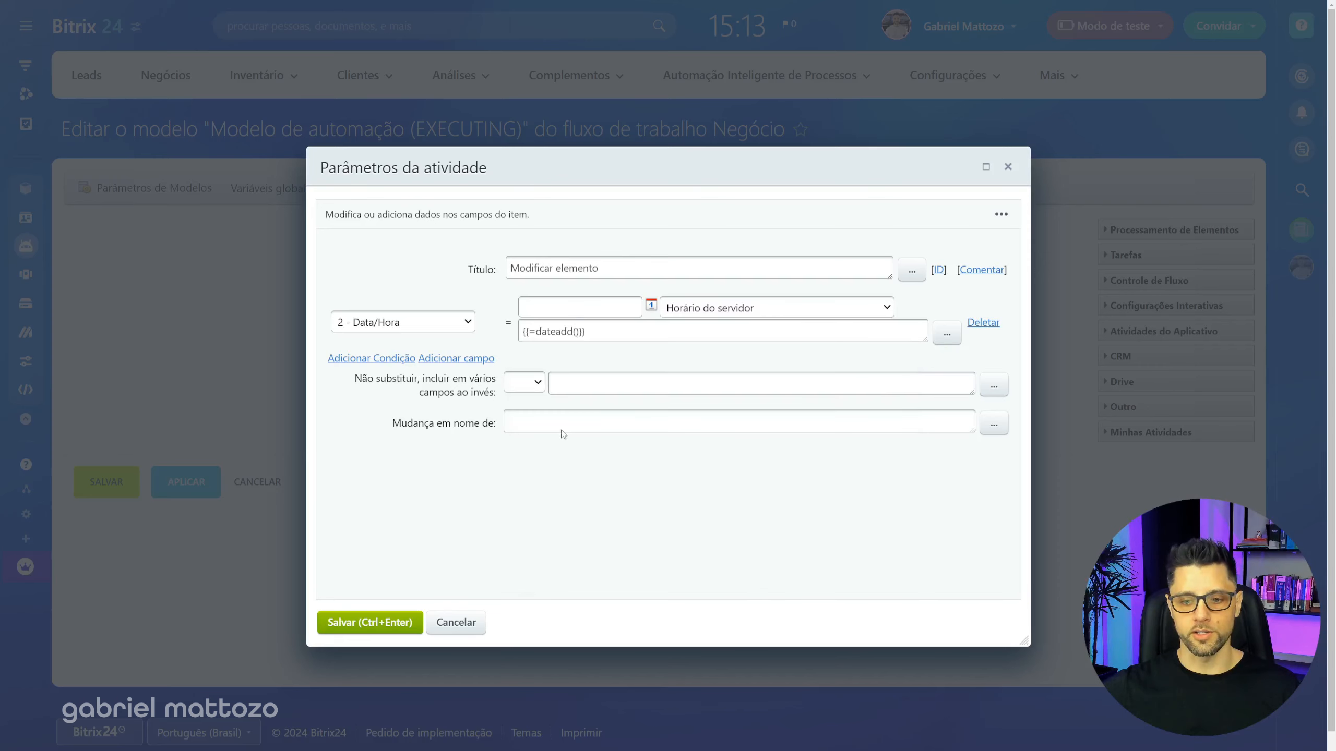
# Step: Insert the document field 1 - Data/Hora between the parentheses of dateadd as its first argument
pyautogui.hotkey('ctrl', '+')
pyautogui.hotkey('ctrl', '+')
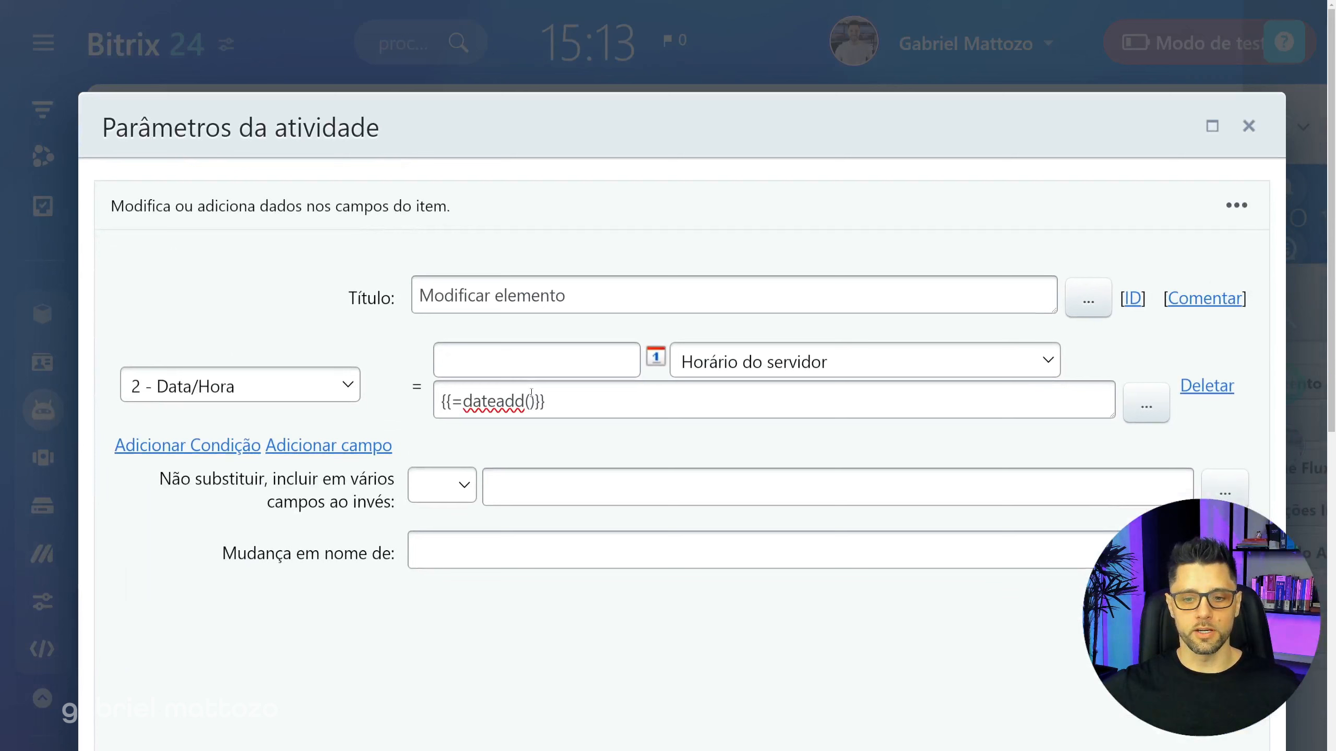
pyautogui.click(530, 400)
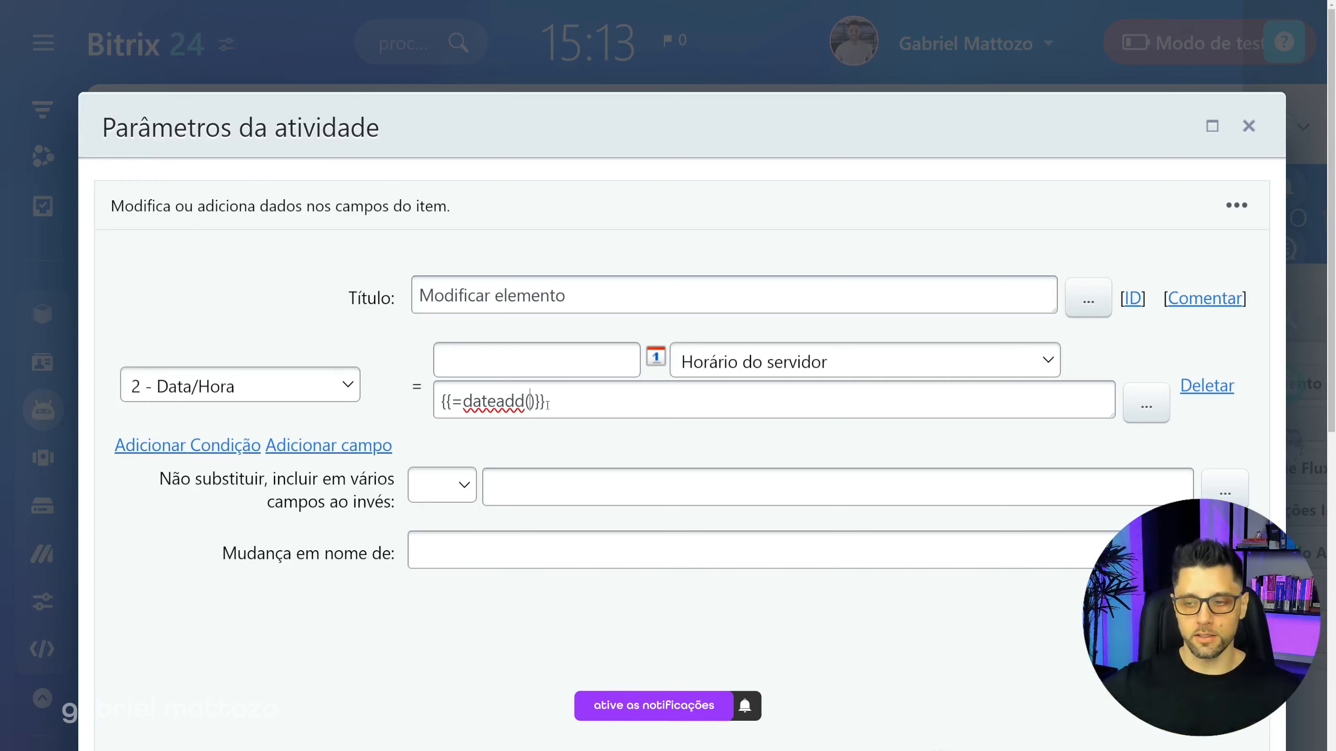
pyautogui.click(1146, 406)
pyautogui.scroll(-10, 476, 493)
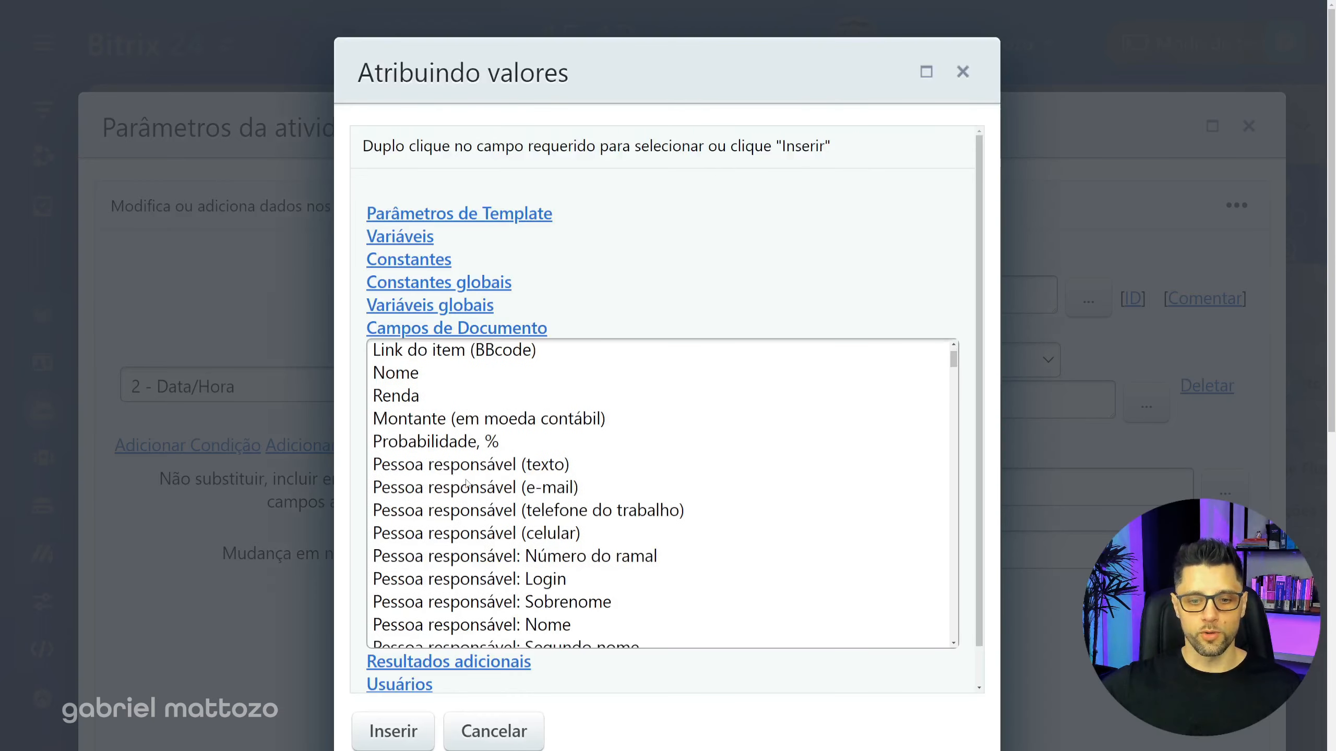
pyautogui.scroll(-2, 493, 557)
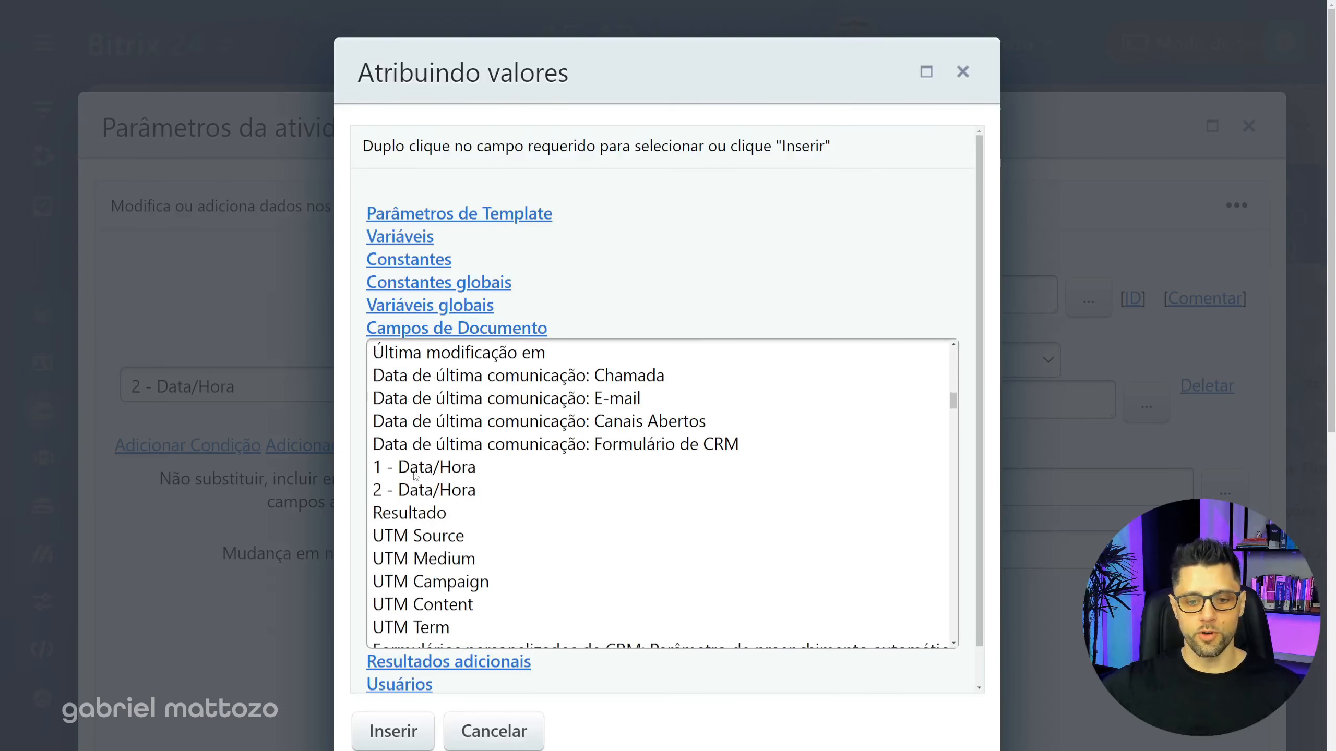
pyautogui.click(457, 474)
pyautogui.scroll(2, 443, 479)
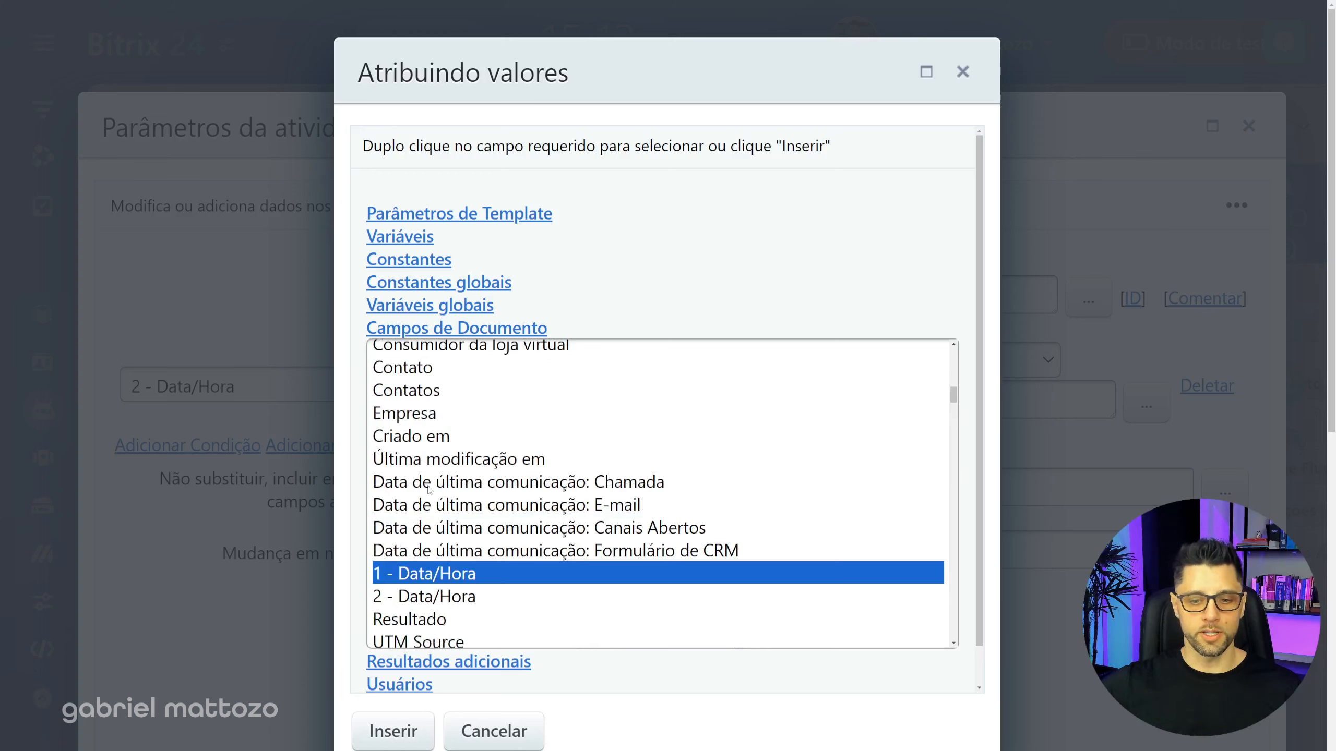
pyautogui.scroll(10, 427, 500)
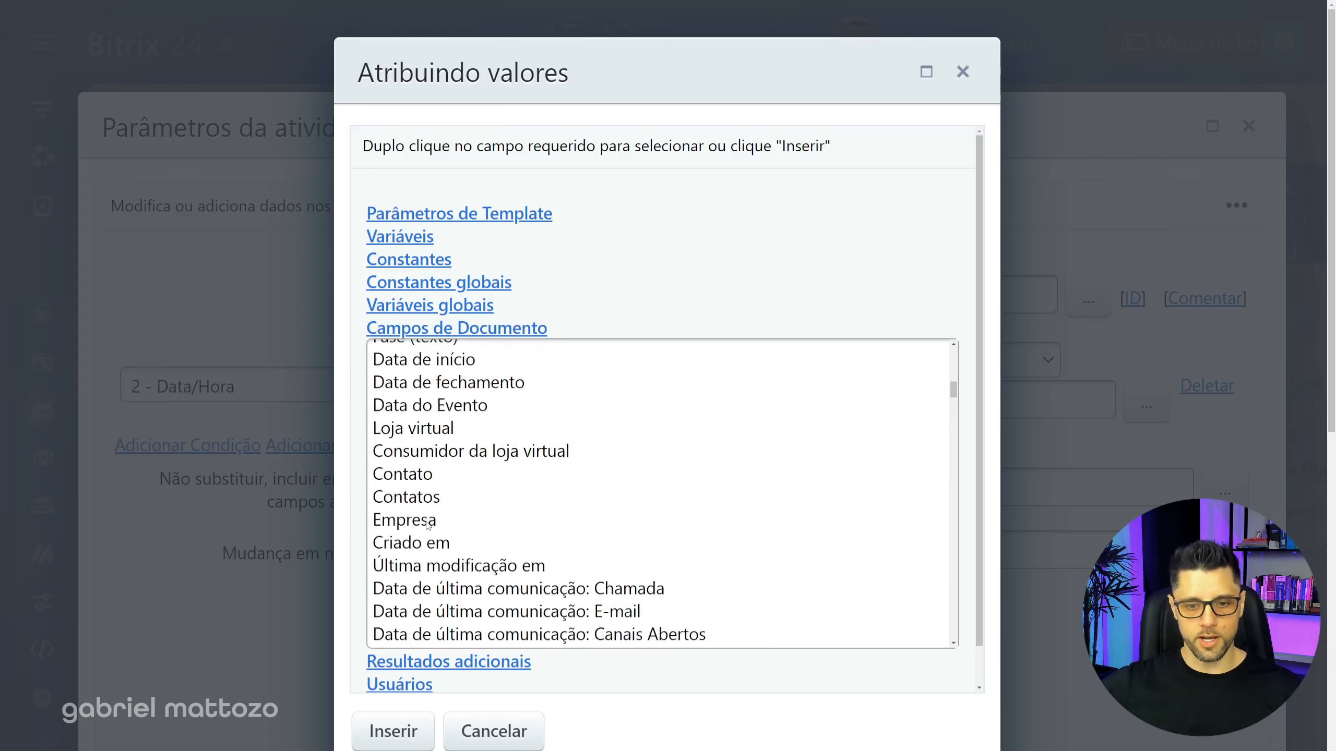
pyautogui.scroll(2, 431, 524)
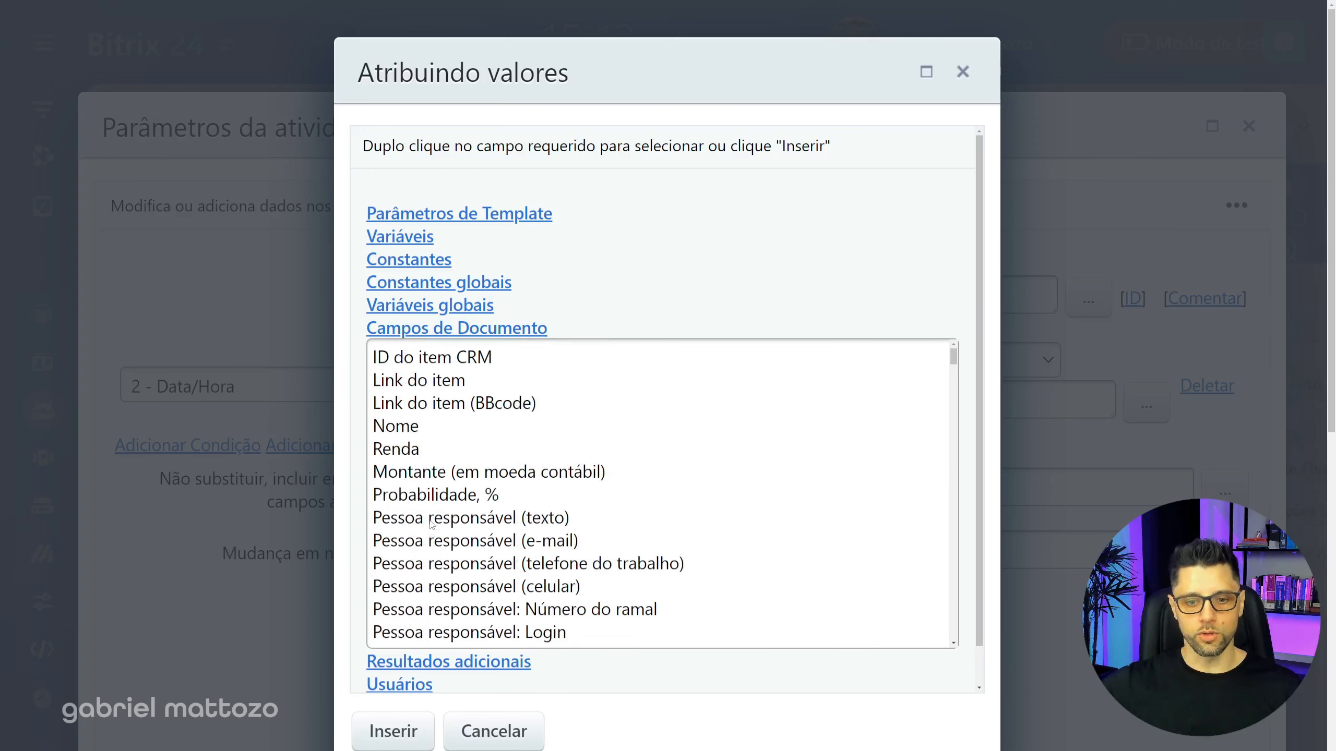
pyautogui.scroll(-20, 431, 523)
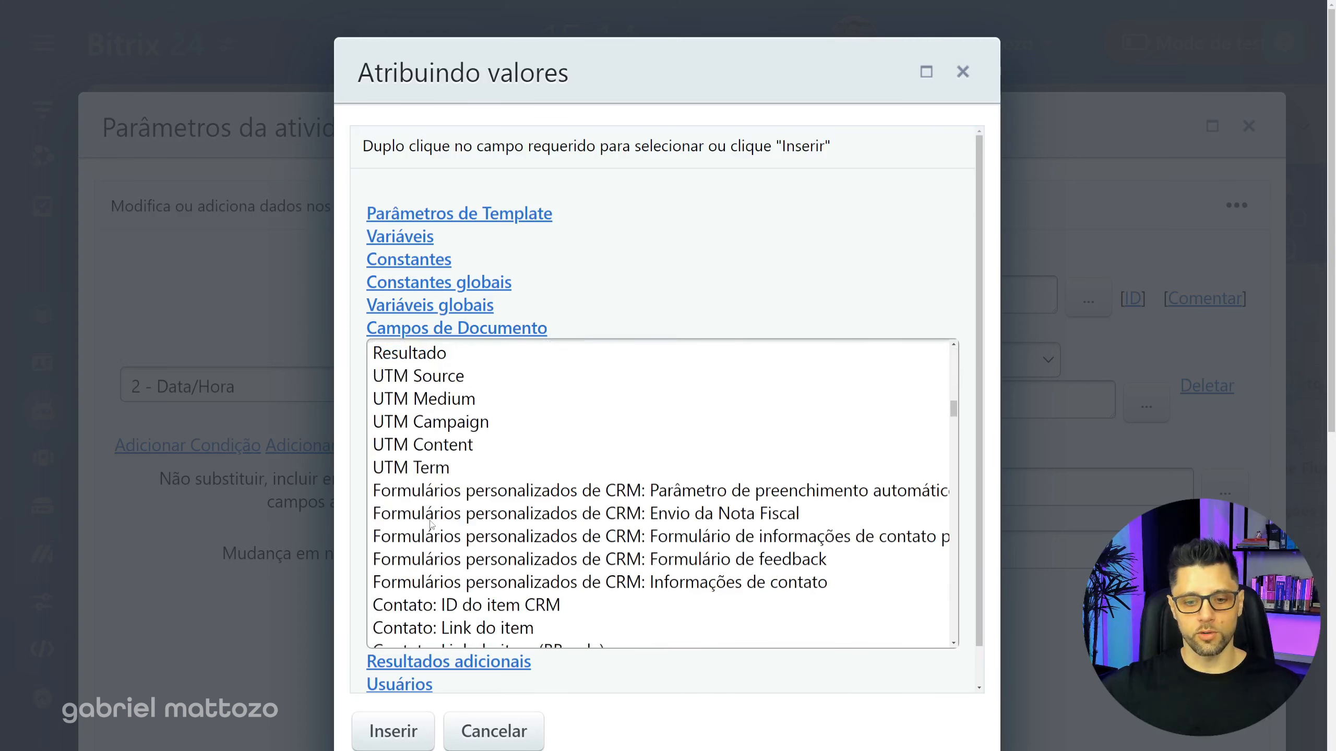
pyautogui.scroll(-5, 431, 524)
pyautogui.click(390, 731)
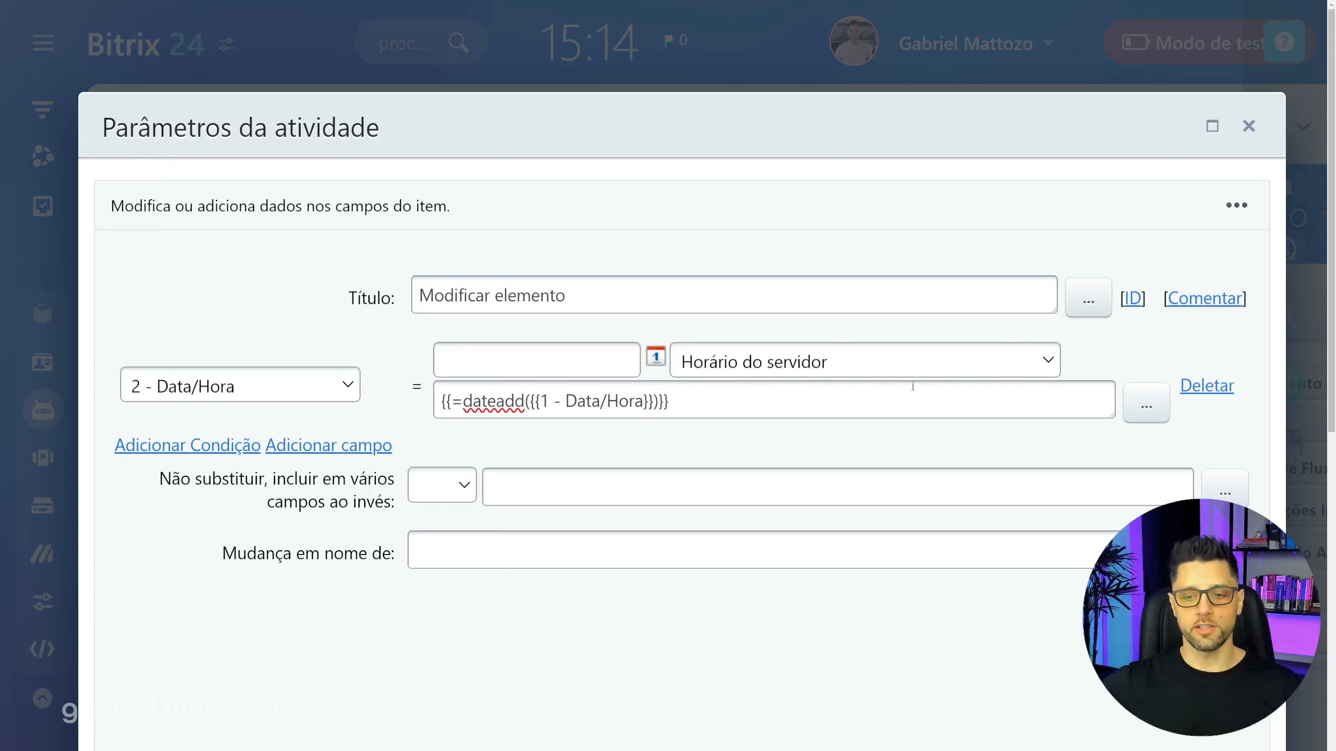
# Step: Add a comma and an empty pair of double quotes after the 1 - Data/Hora argument
pyautogui.write(',')
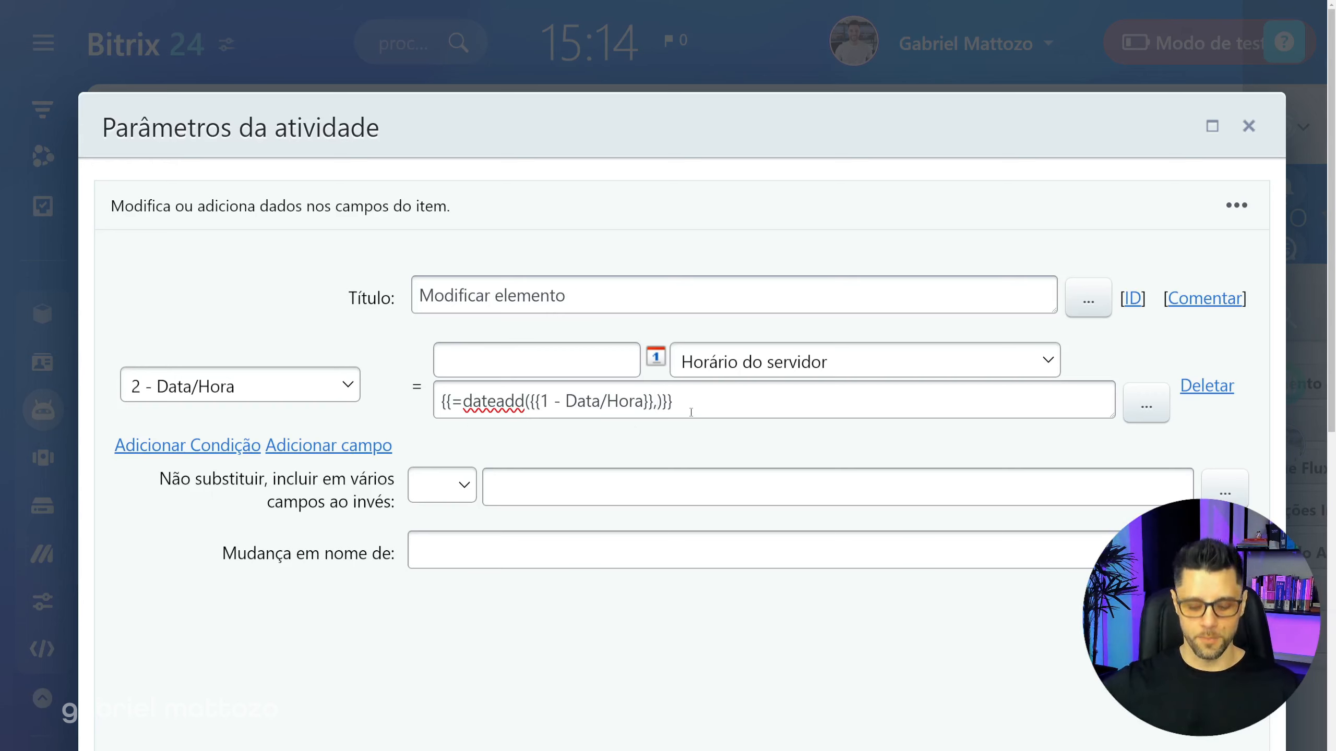
pyautogui.write('""')
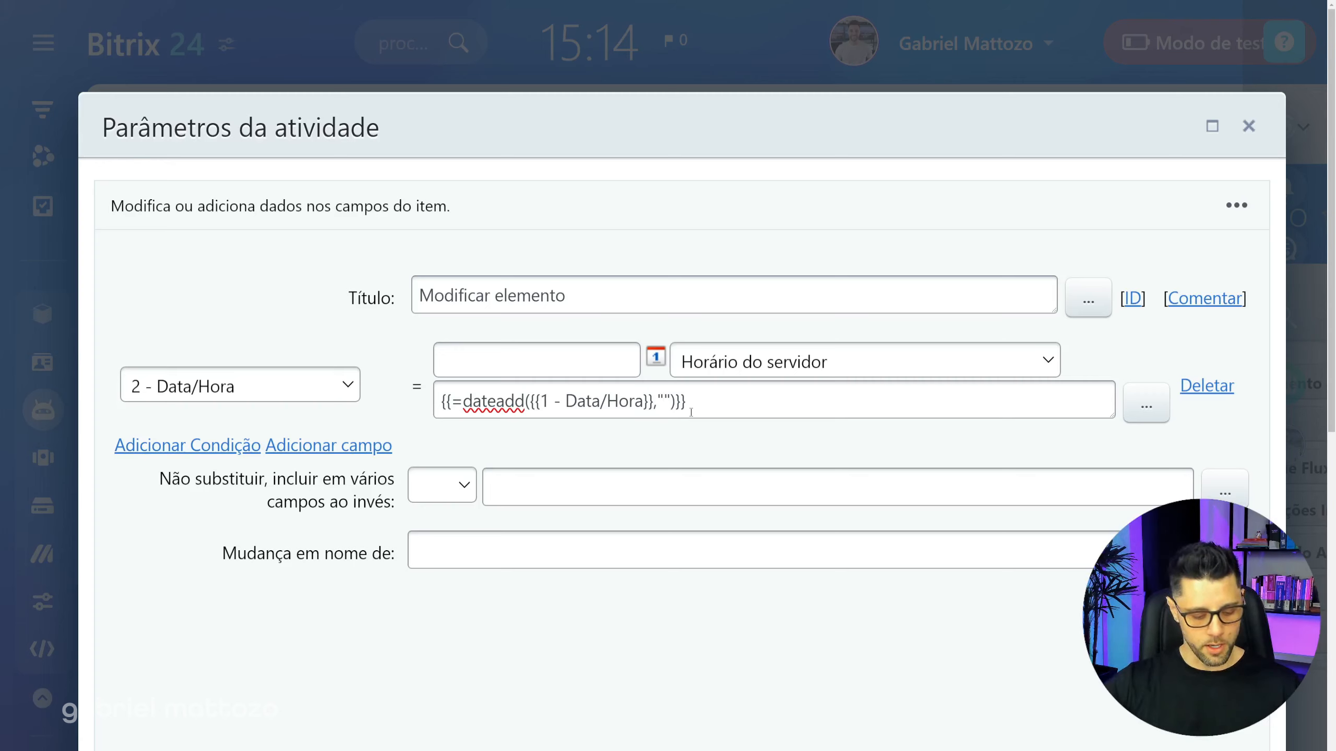
pyautogui.write('%')
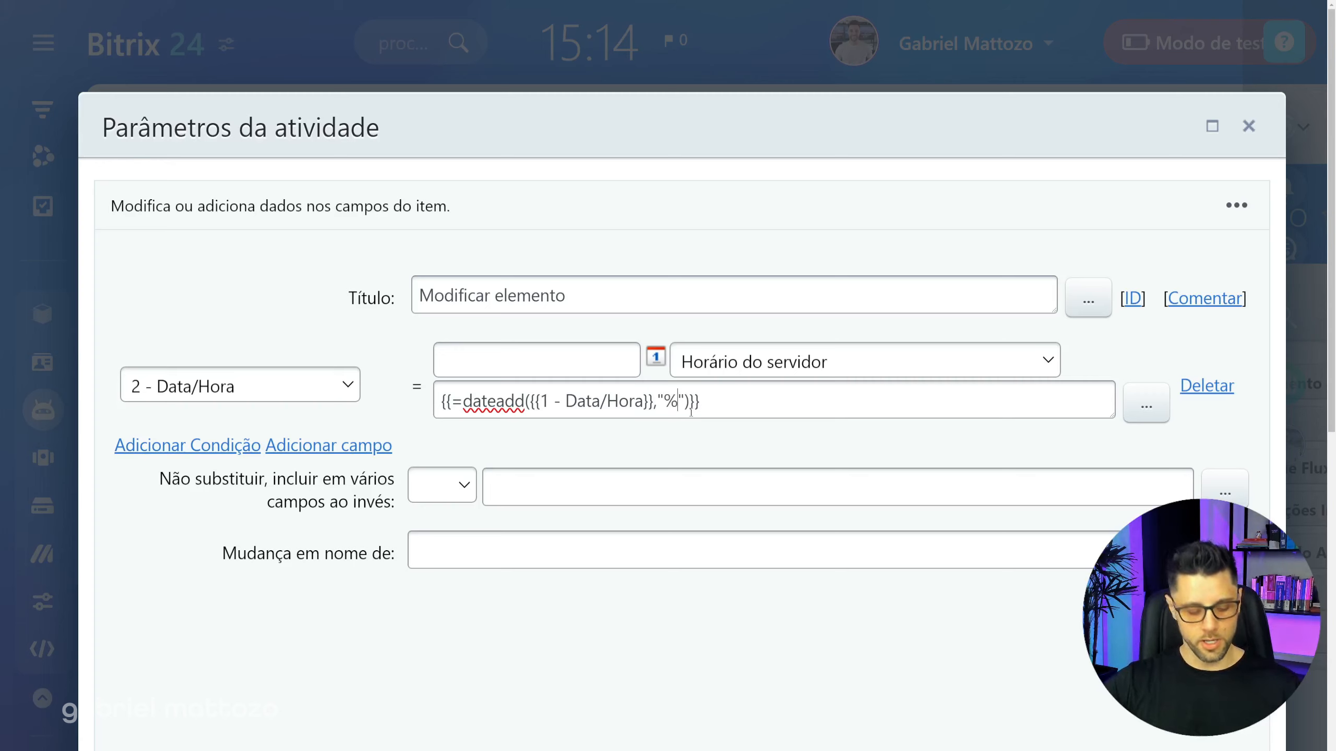
pyautogui.press('BackSpace')
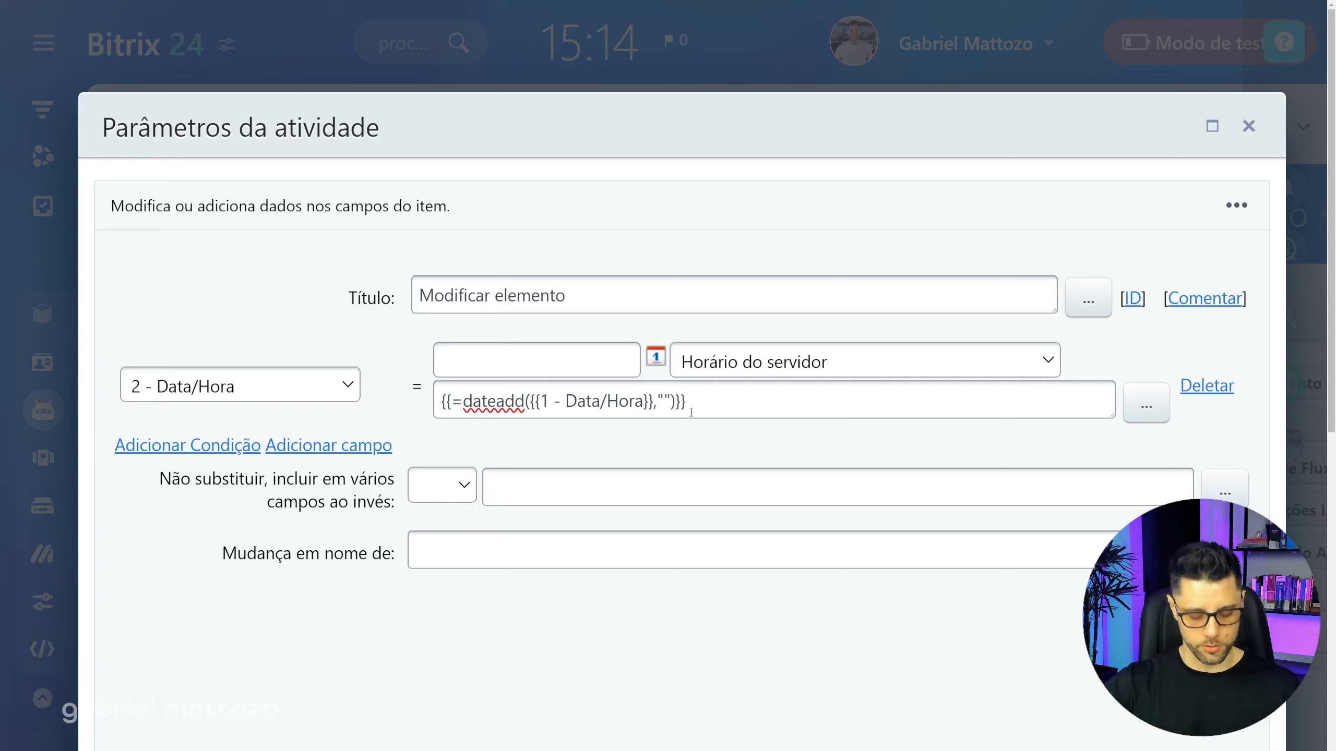
pyautogui.write('10')
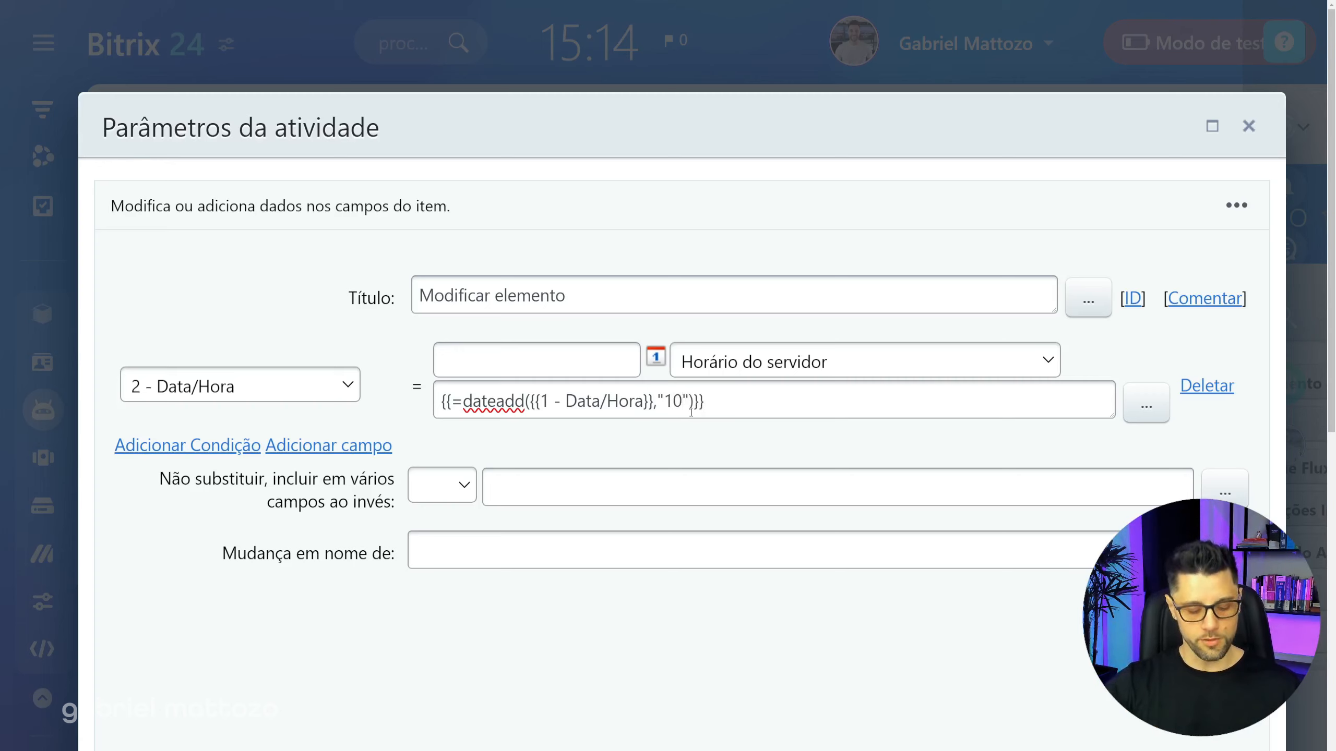
pyautogui.write('d')
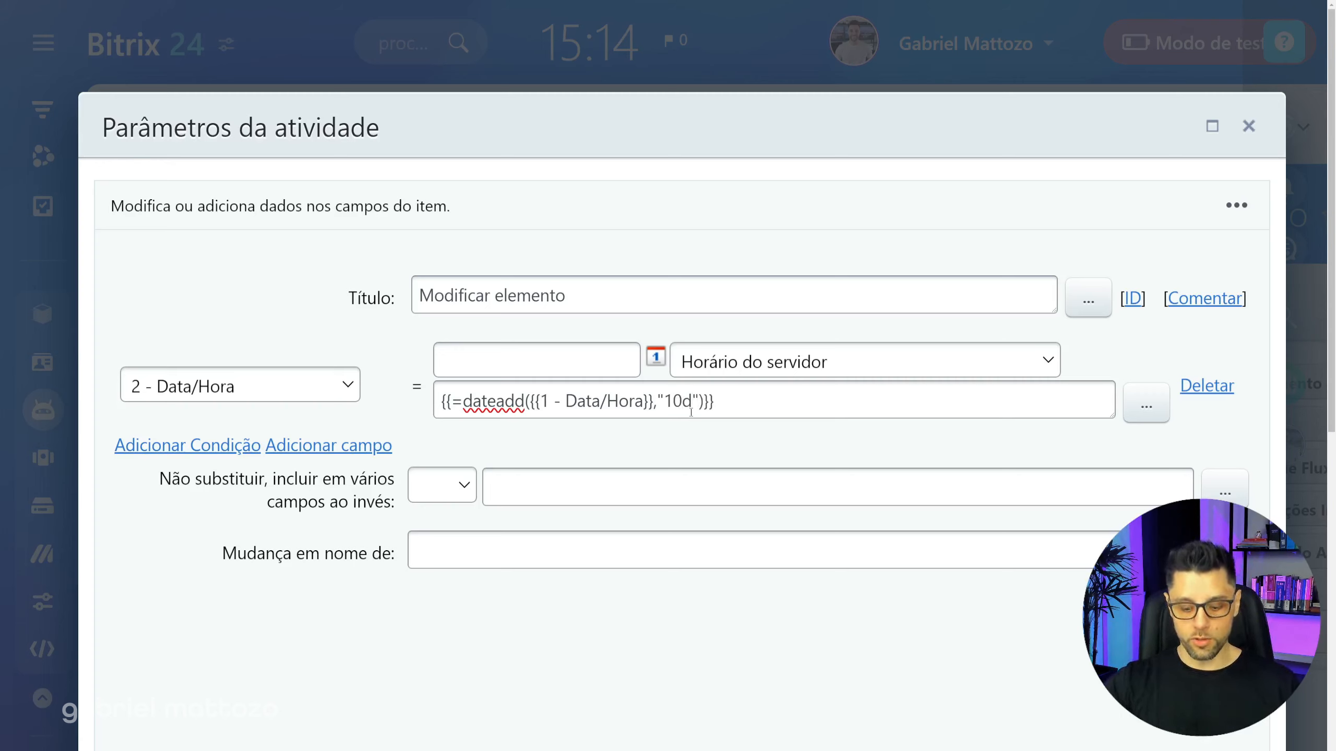
pyautogui.press('BackSpace')
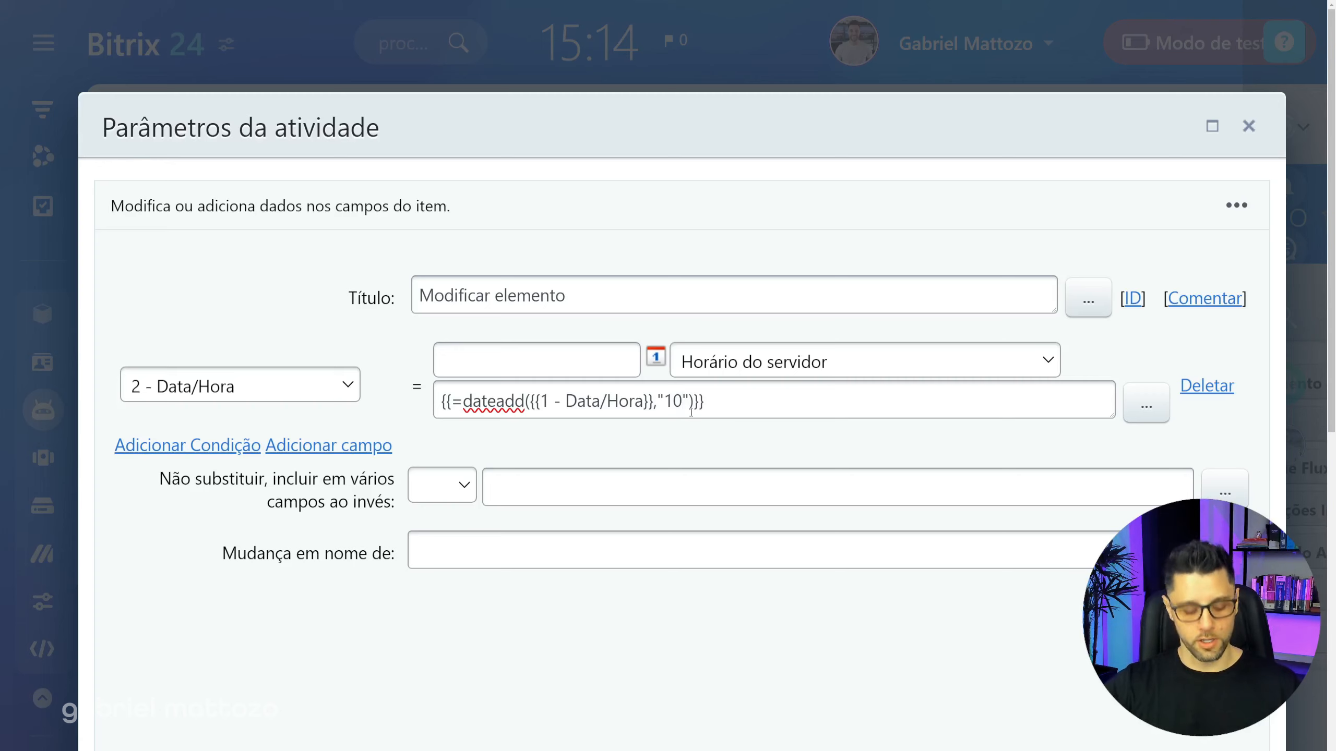
pyautogui.write('h')
pyautogui.press('BackSpace')
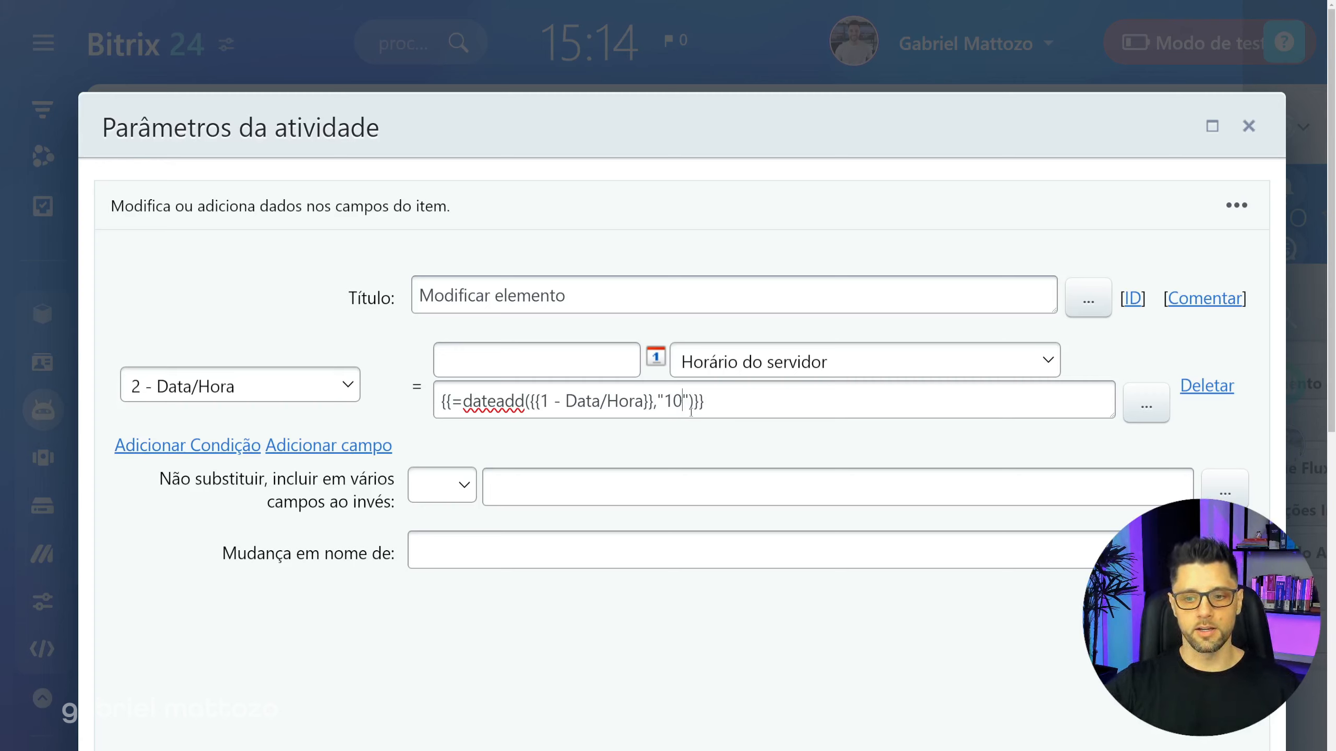
pyautogui.write('i')
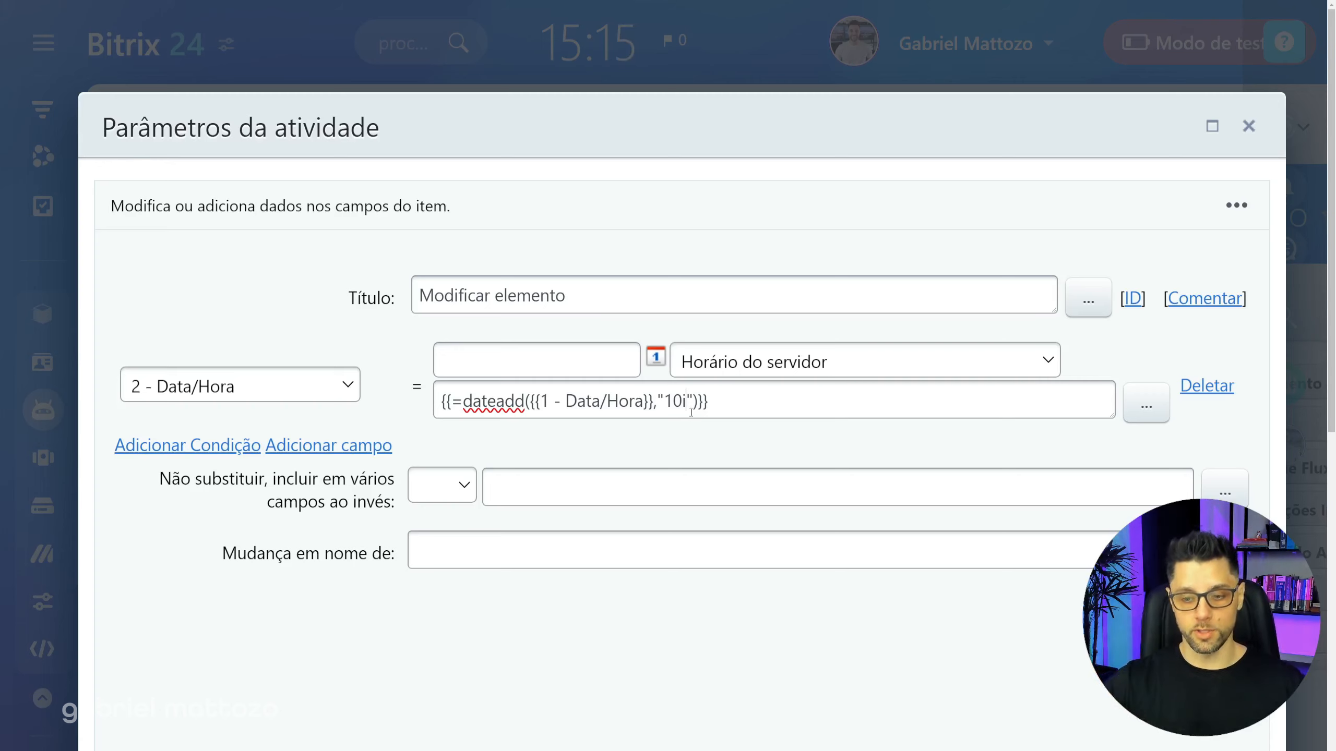
pyautogui.press('BackSpace')
pyautogui.press('BackSpace')
pyautogui.press('BackSpace')
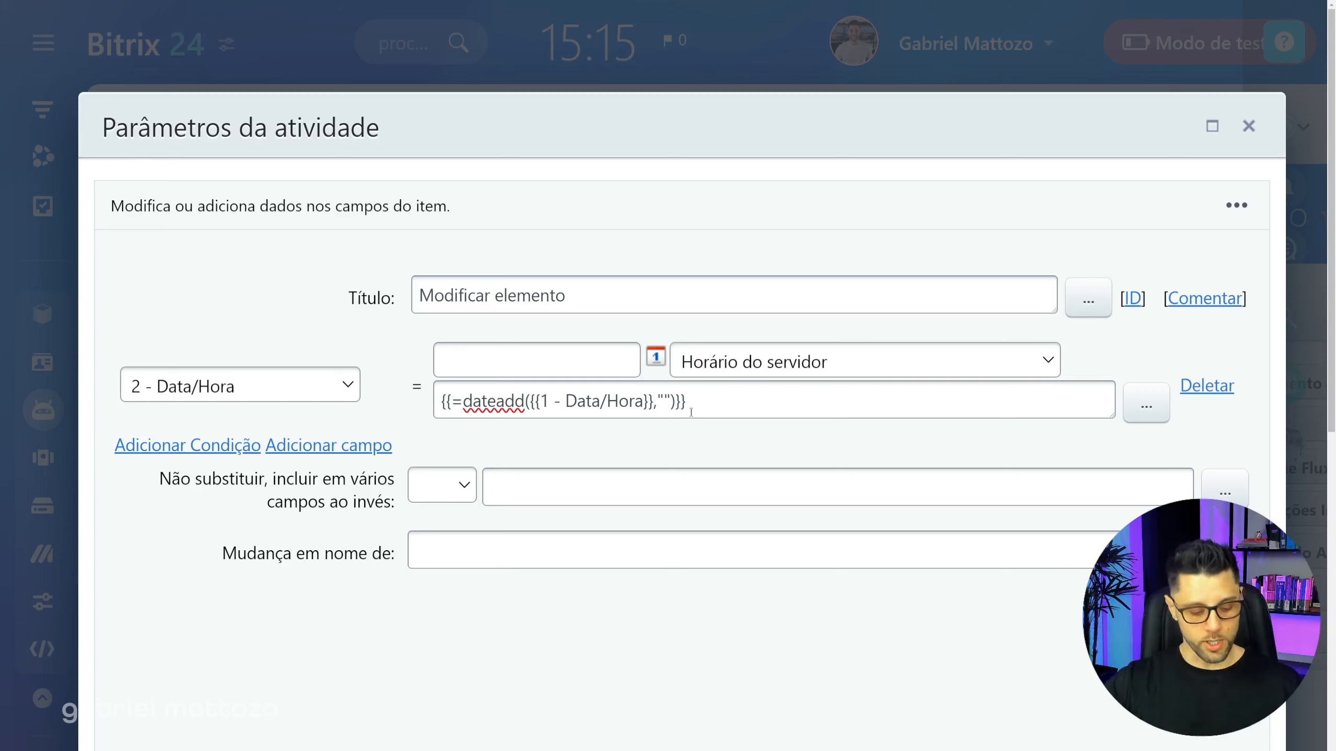
# Step: Set the quoted interval of the dateadd formula to 2d
pyautogui.write('4d')
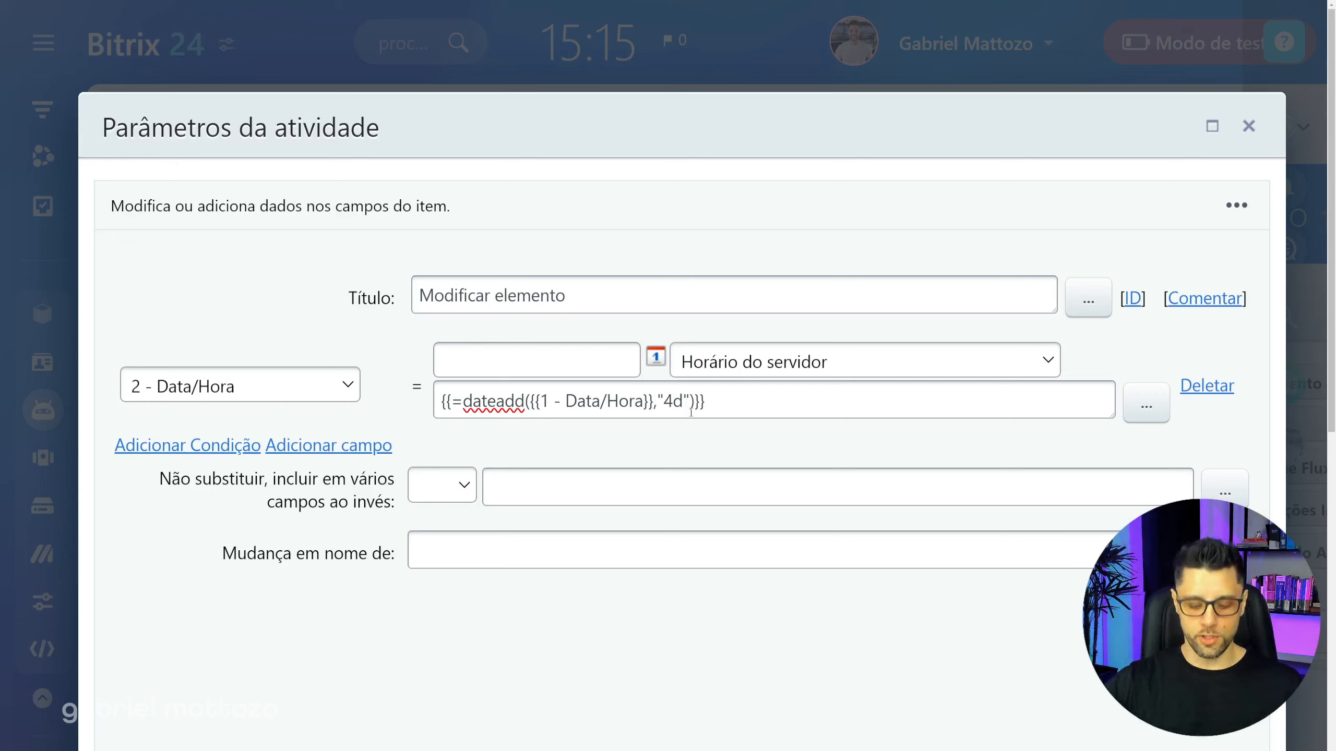
pyautogui.write('+')
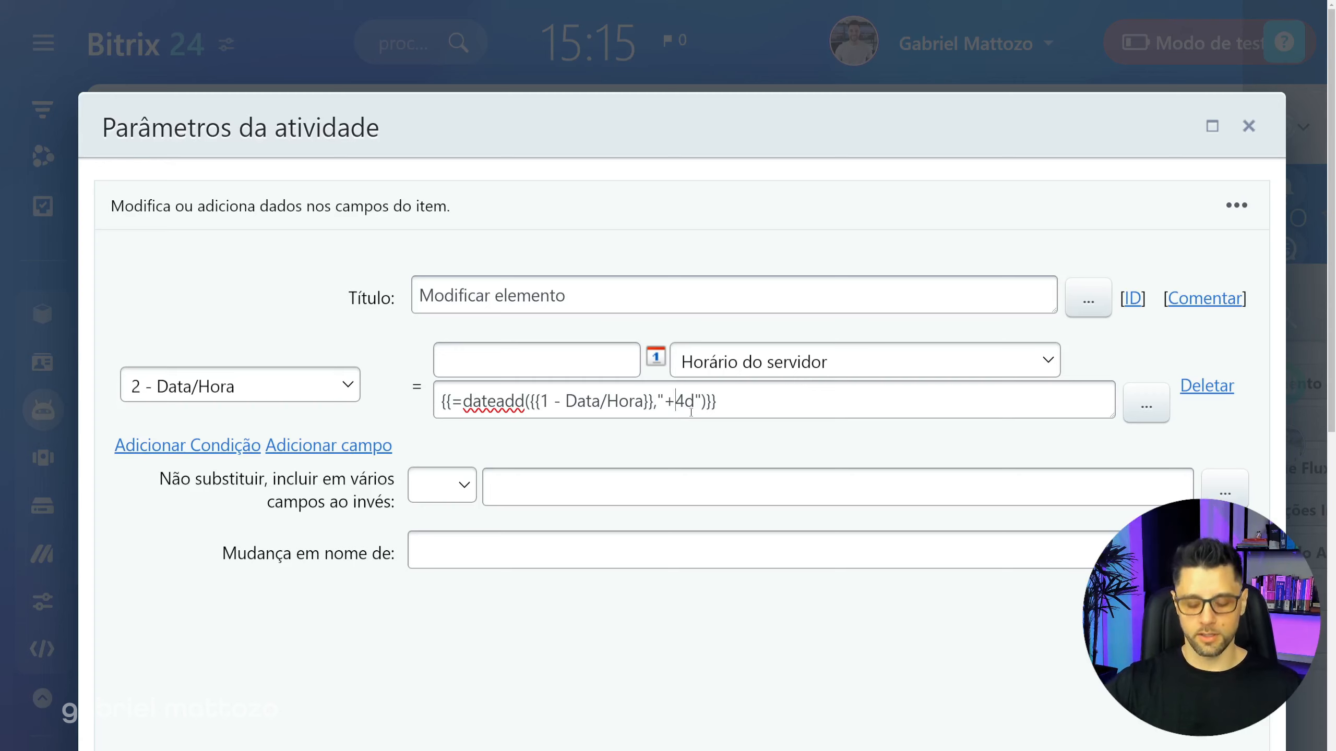
pyautogui.press('BackSpace')
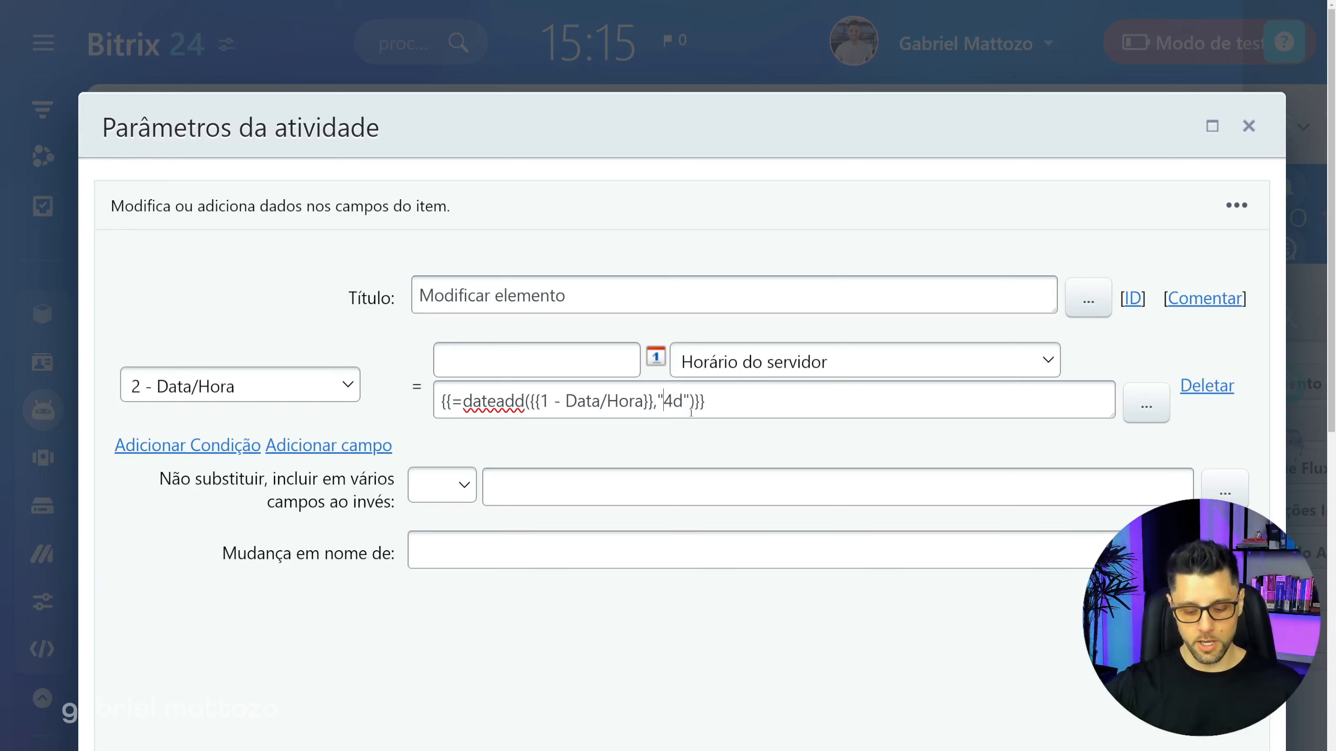
pyautogui.press('Delete')
pyautogui.write('3')
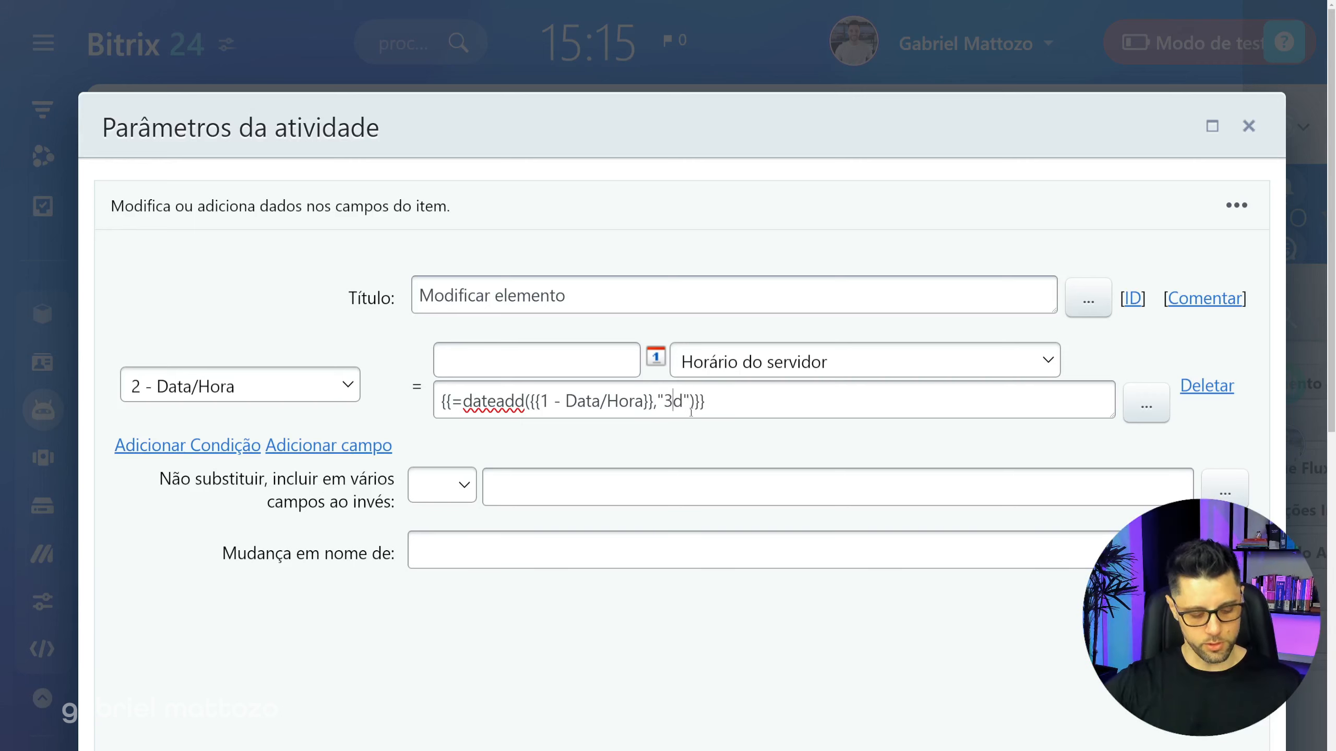
pyautogui.press('BackSpace')
pyautogui.write('2')
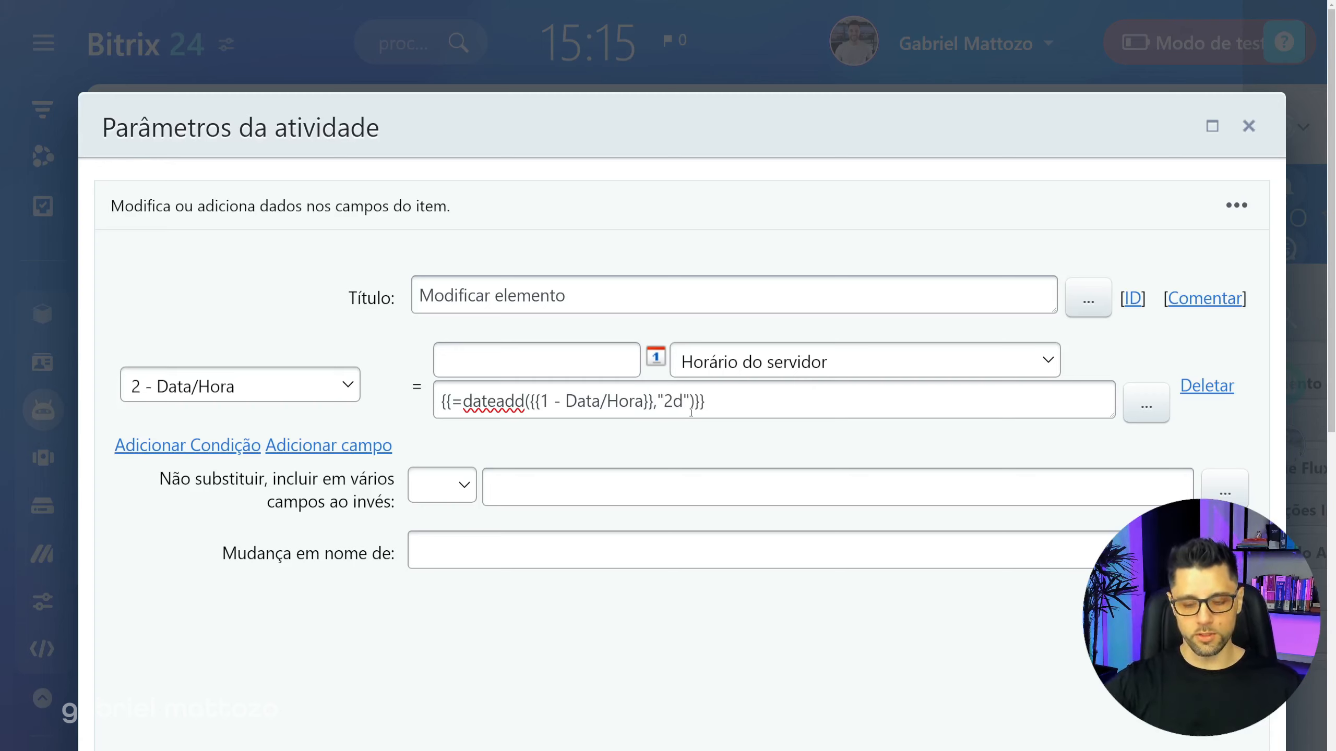
pyautogui.press('Left')
pyautogui.write('-')
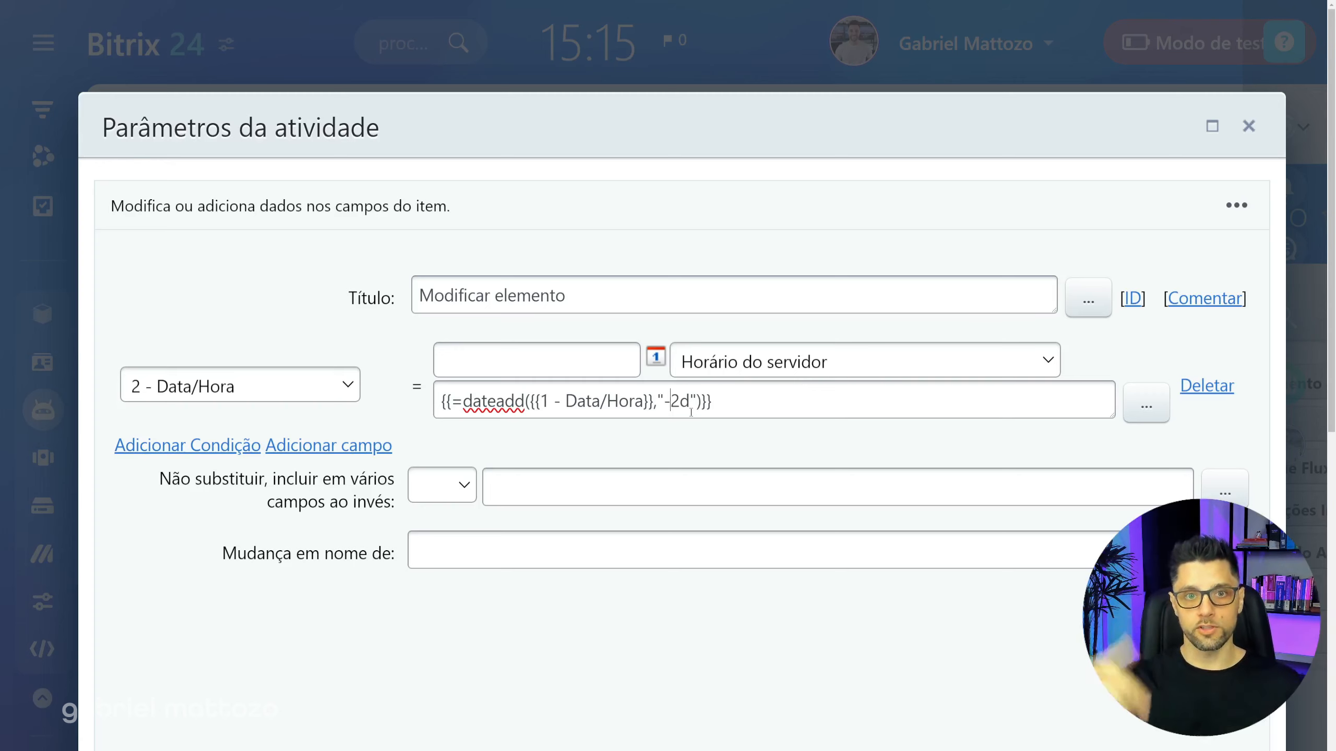
pyautogui.press('BackSpace')
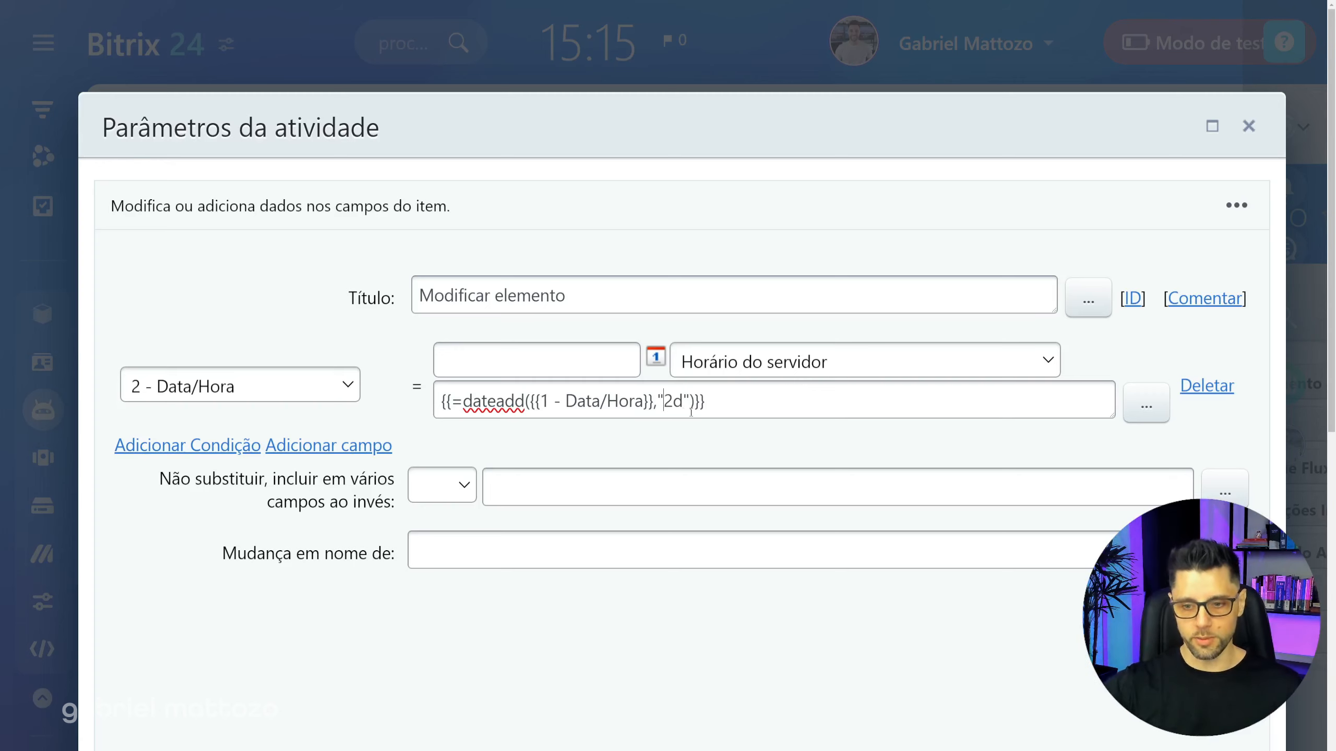
# Step: Save the Modificar elemento activity parameters and save the workflow template that contains it
pyautogui.scroll(-3, 823, 459)
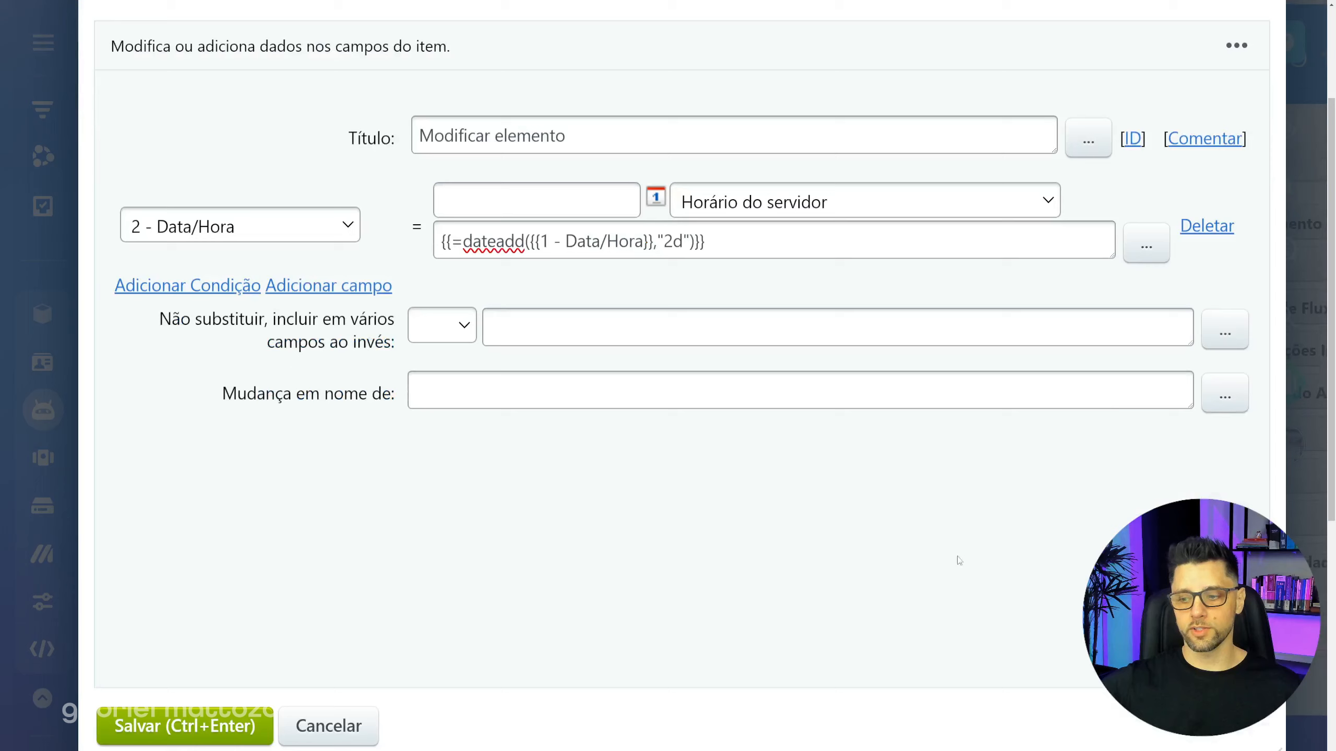
pyautogui.click(219, 718)
pyautogui.hotkey('ctrl', '-')
pyautogui.hotkey('ctrl', '-')
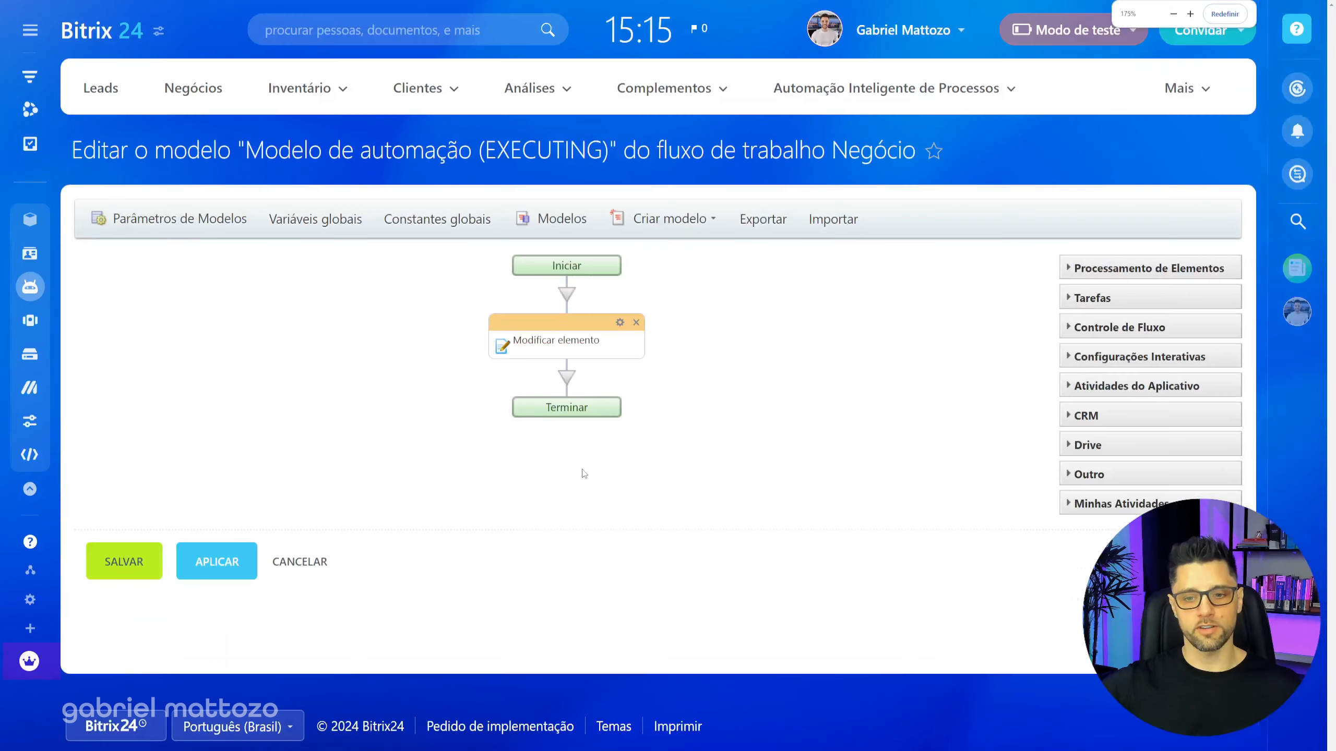
pyautogui.click(131, 560)
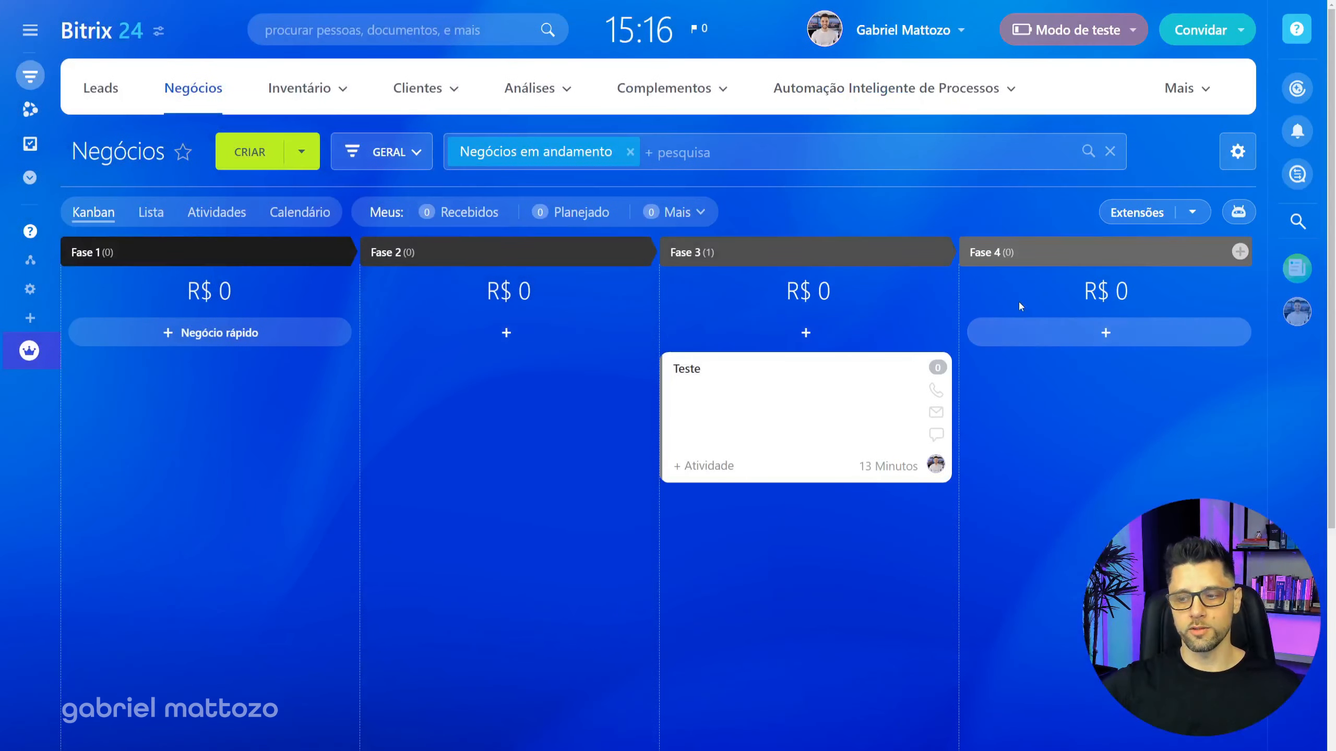
# Step: Set the 1 - Data/Hora field of the Teste deal to 01/06/2024 and save the deal
pyautogui.click(694, 370)
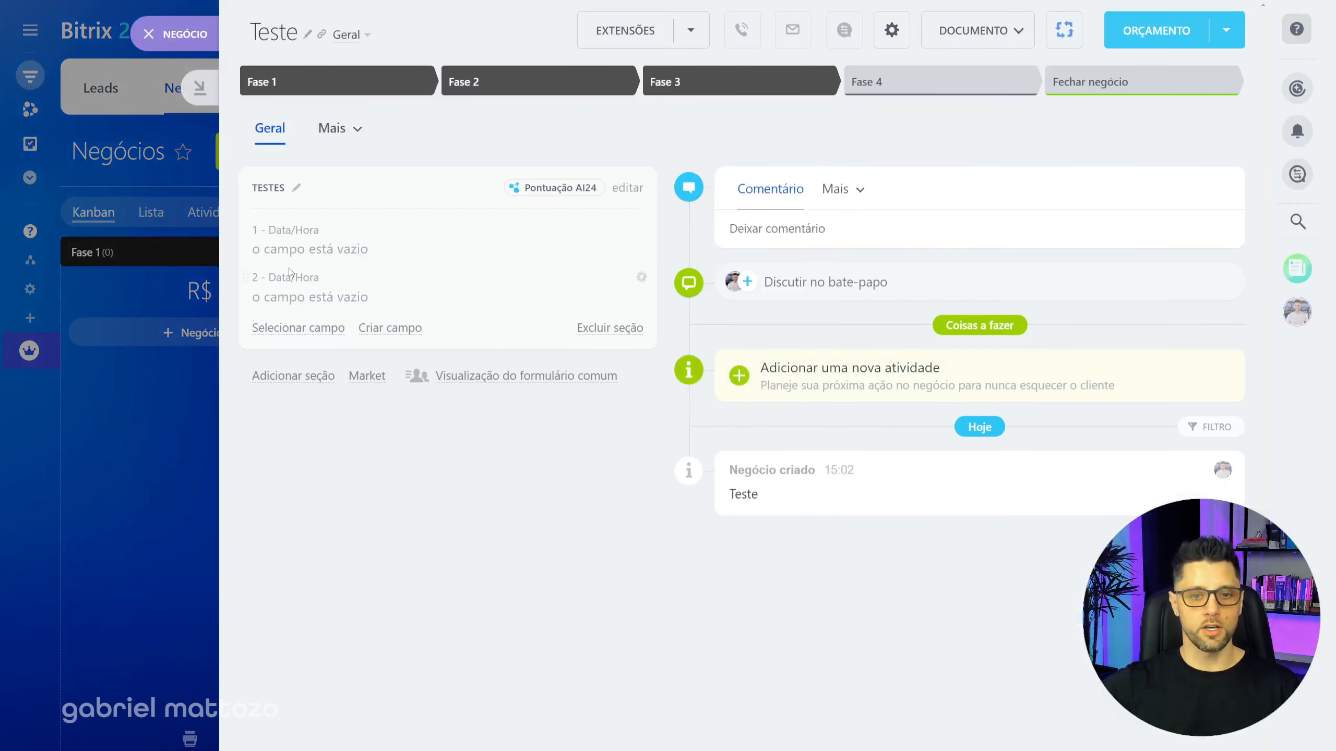
pyautogui.click(297, 249)
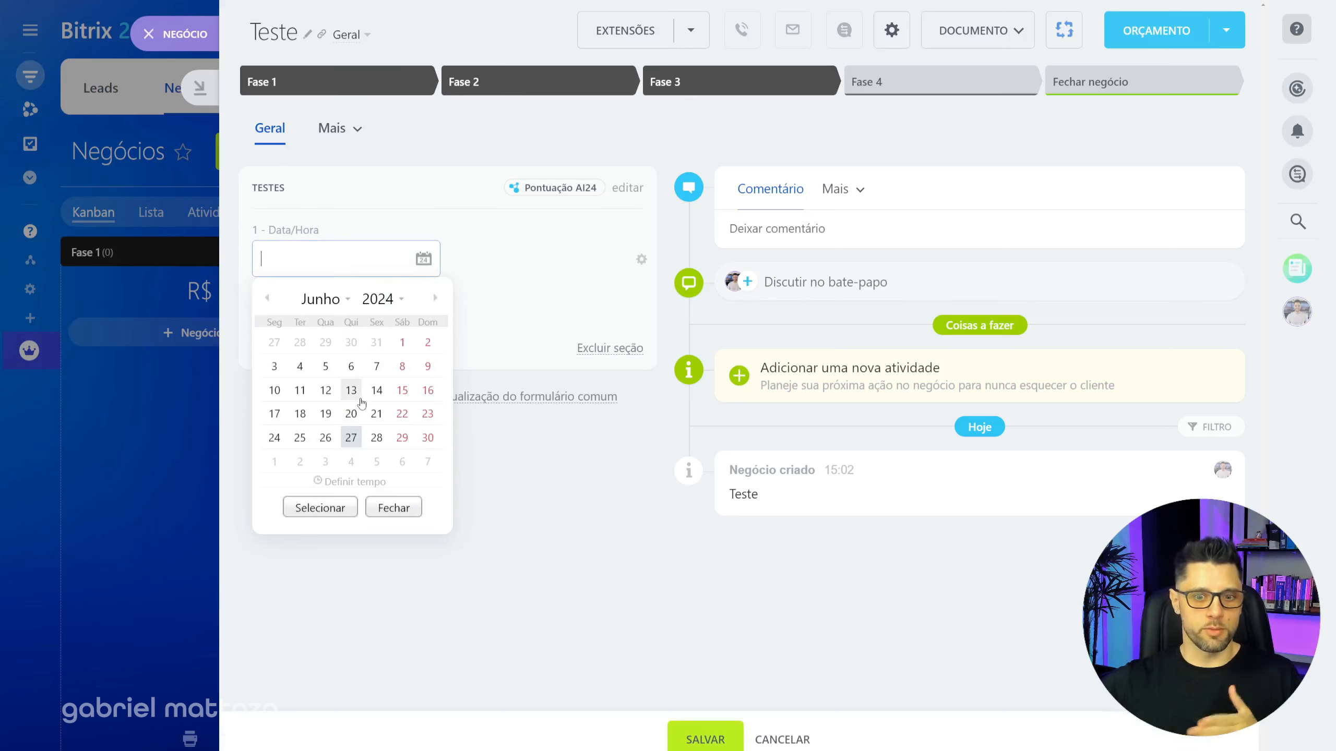
pyautogui.click(403, 343)
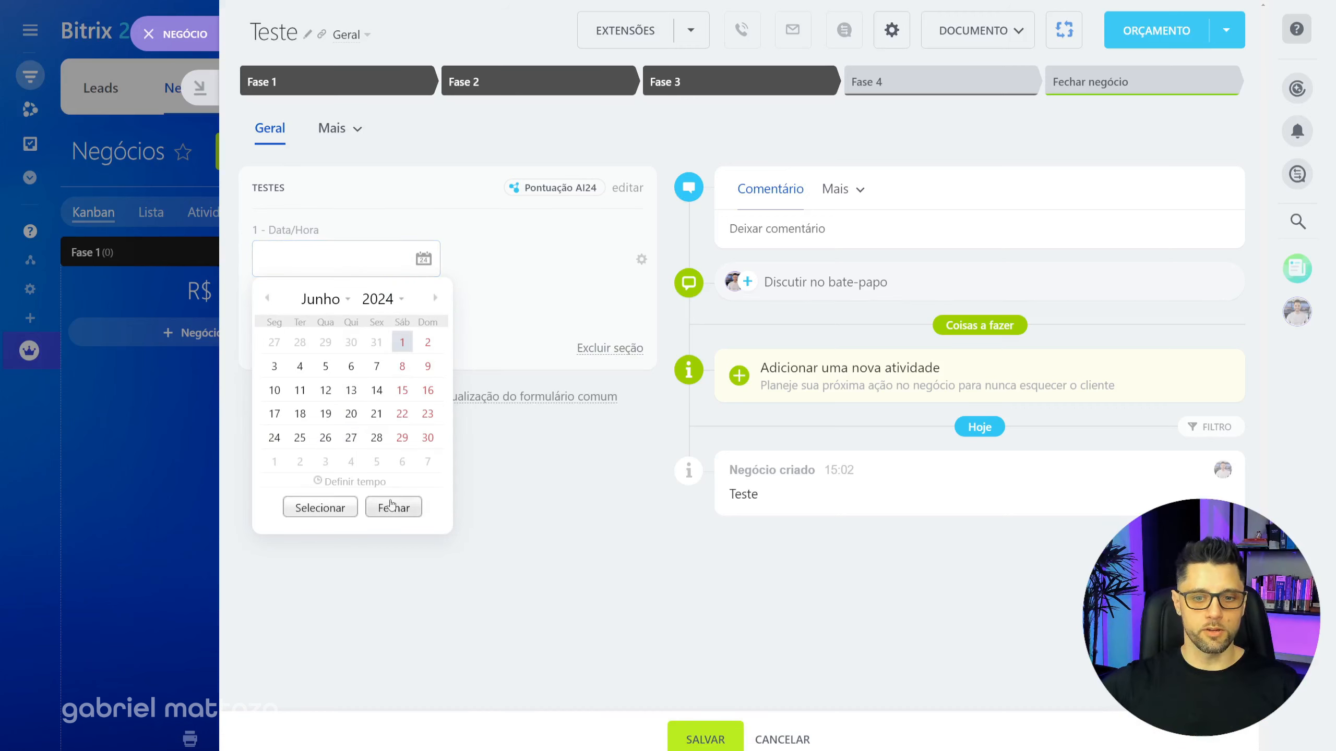
pyautogui.click(319, 508)
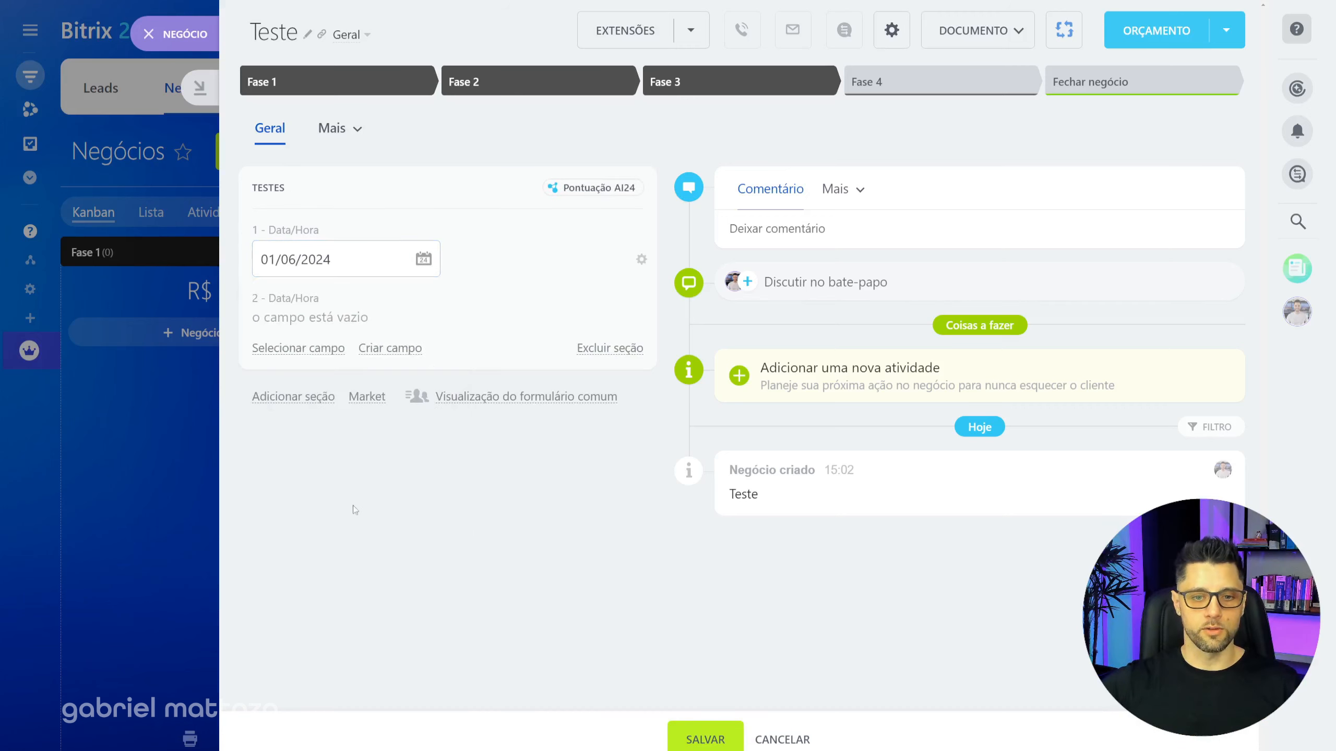
pyautogui.click(704, 738)
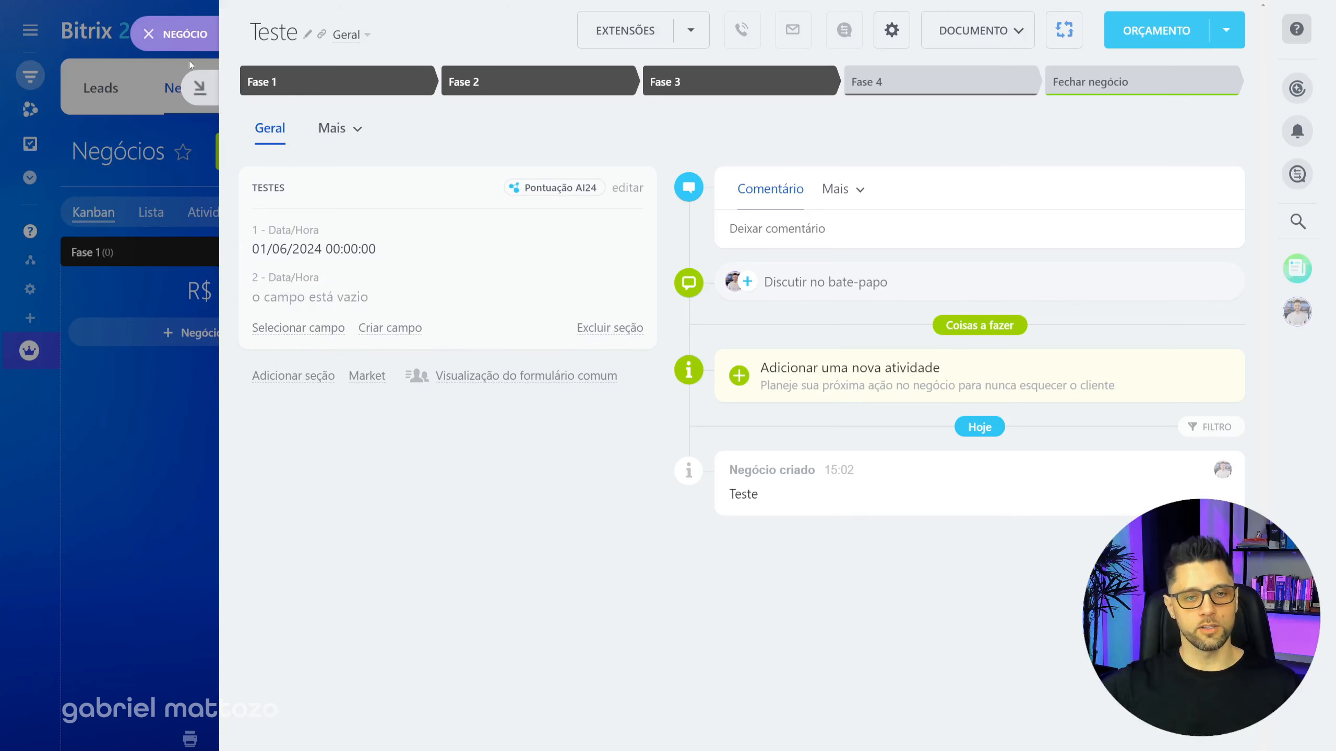
# Step: Move the Teste deal from Fase 3 to Fase 4 on the Kanban board
pyautogui.click(149, 34)
pyautogui.moveTo(689, 400); pyautogui.dragTo(999, 400)
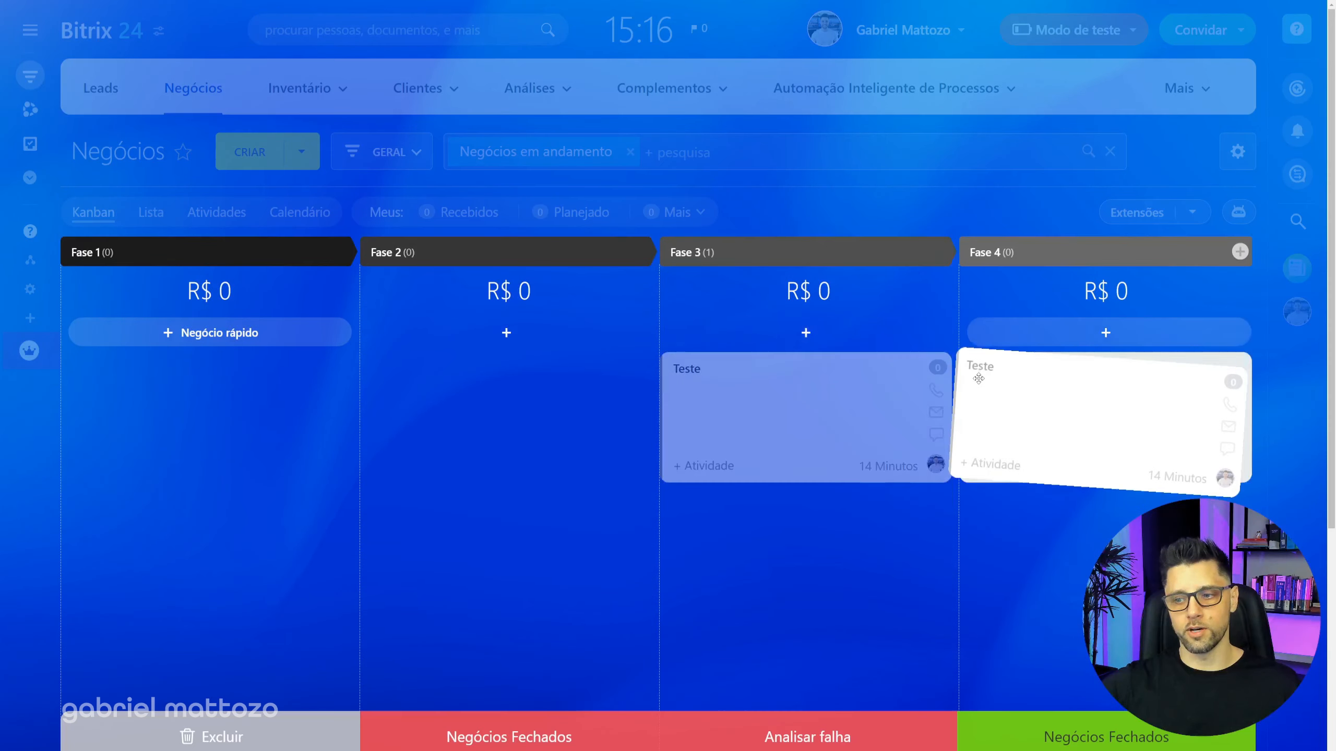
# Step: Check the day and time in the Teste deal's 1 - Data/Hora and 2 - Data/Hora fields
pyautogui.click(986, 369)
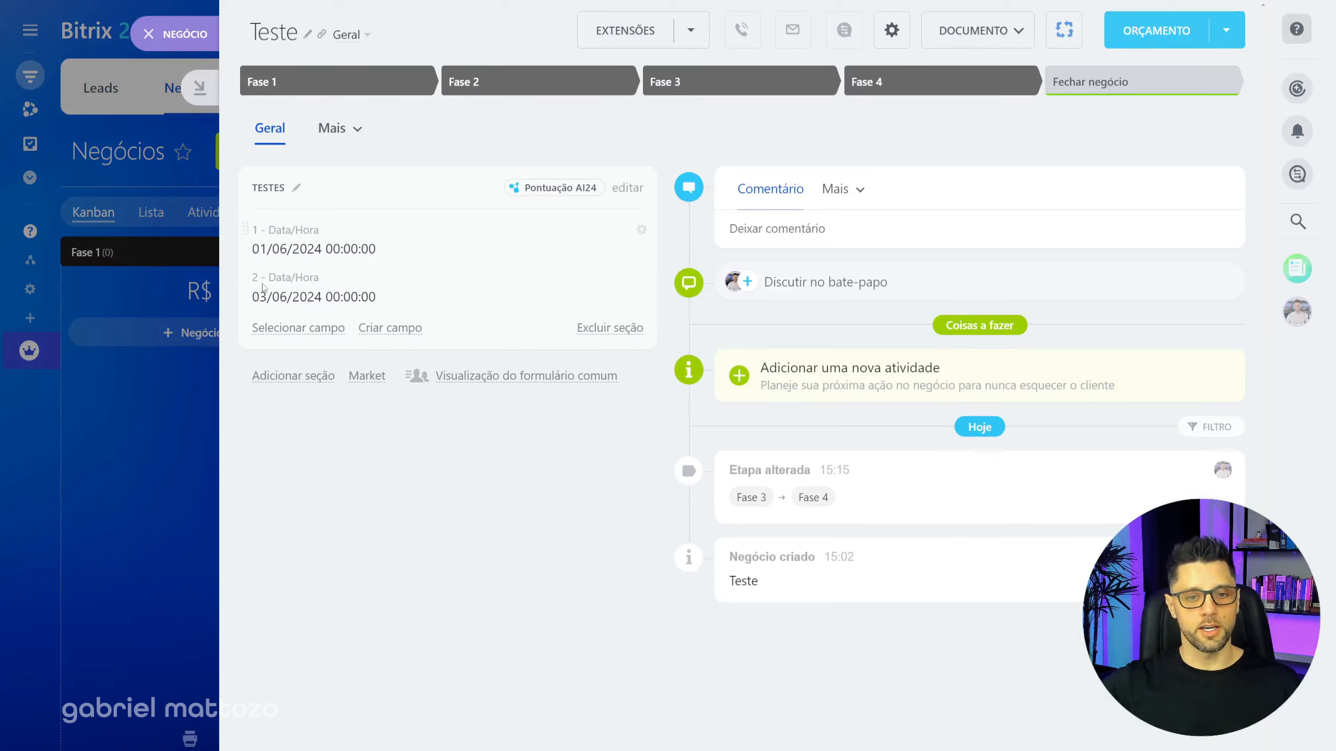
pyautogui.moveTo(260, 297); pyautogui.dragTo(267, 298)
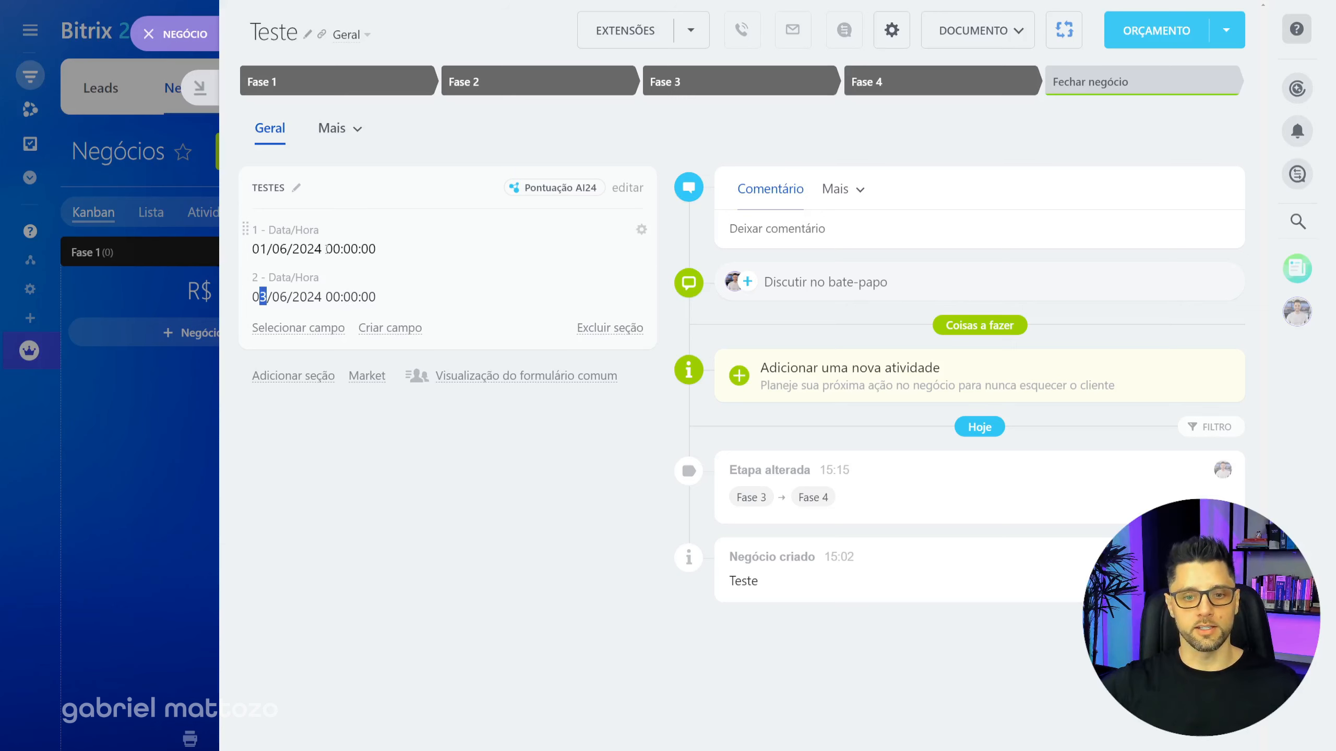
pyautogui.moveTo(327, 249); pyautogui.dragTo(376, 248)
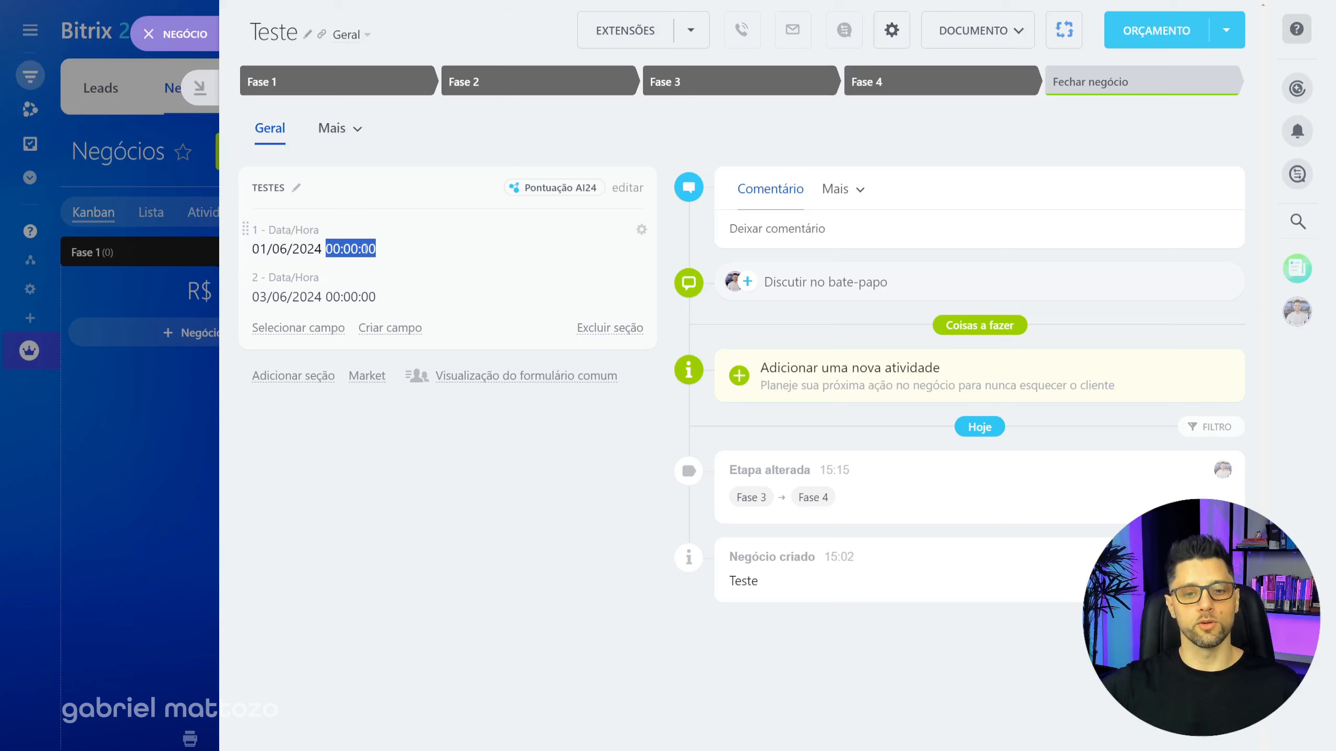
pyautogui.moveTo(268, 230); pyautogui.dragTo(294, 234)
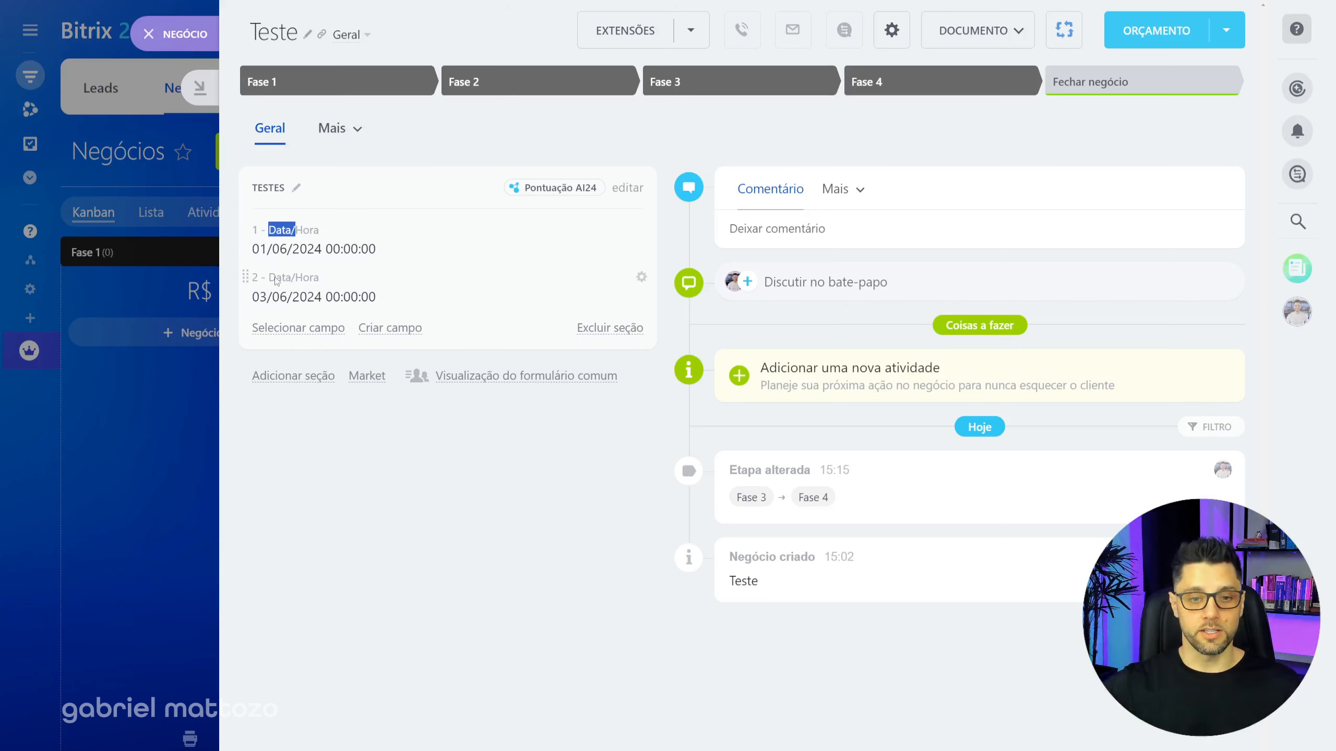
pyautogui.click(184, 49)
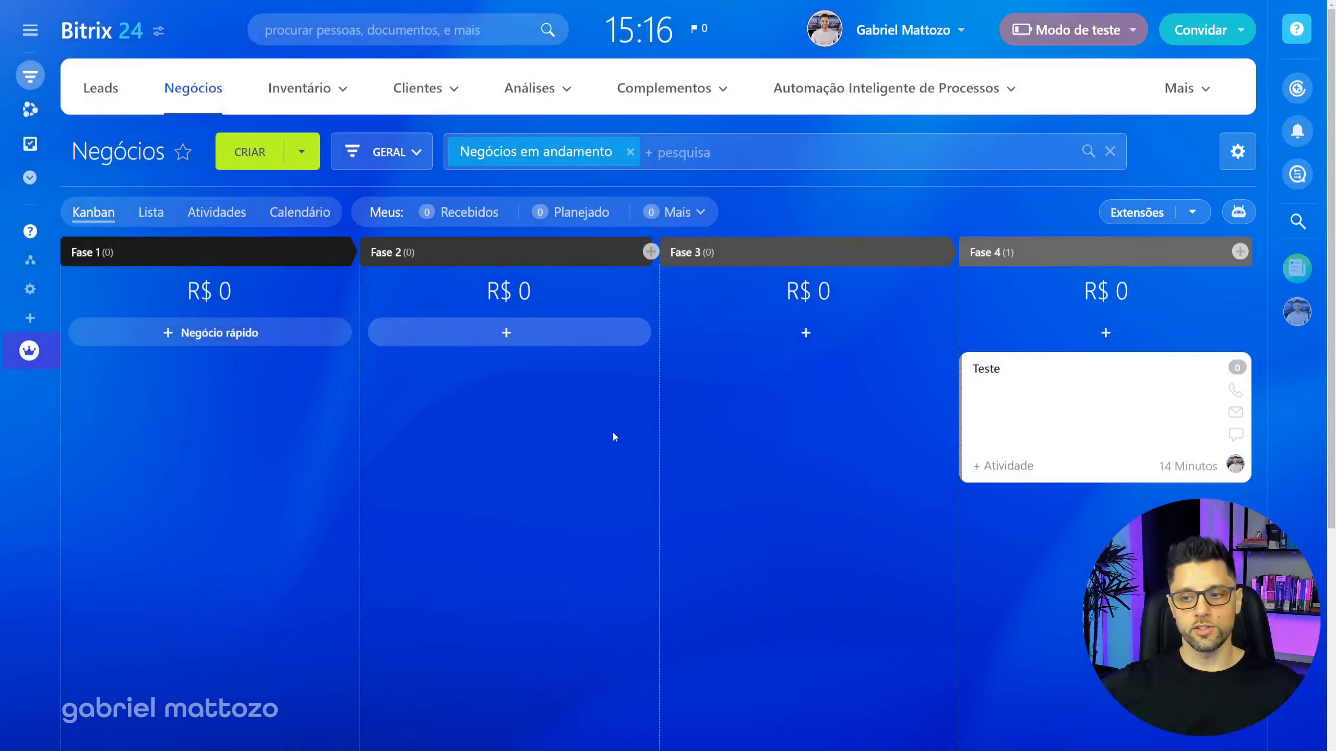
# Step: Change the dateadd interval in the Fase 4 Modificar elemento activity to -2d, then save the activity and the workflow template
pyautogui.click(1238, 212)
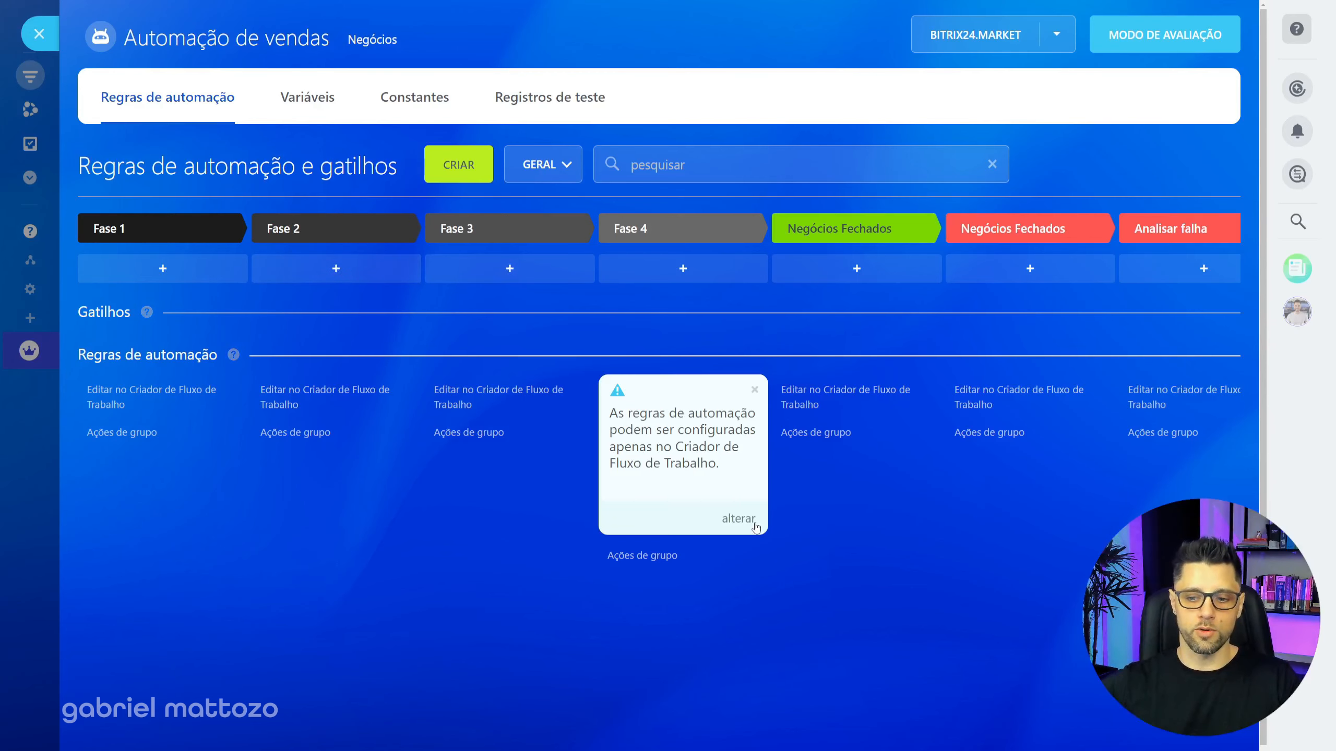
pyautogui.click(737, 525)
pyautogui.doubleClick(635, 355)
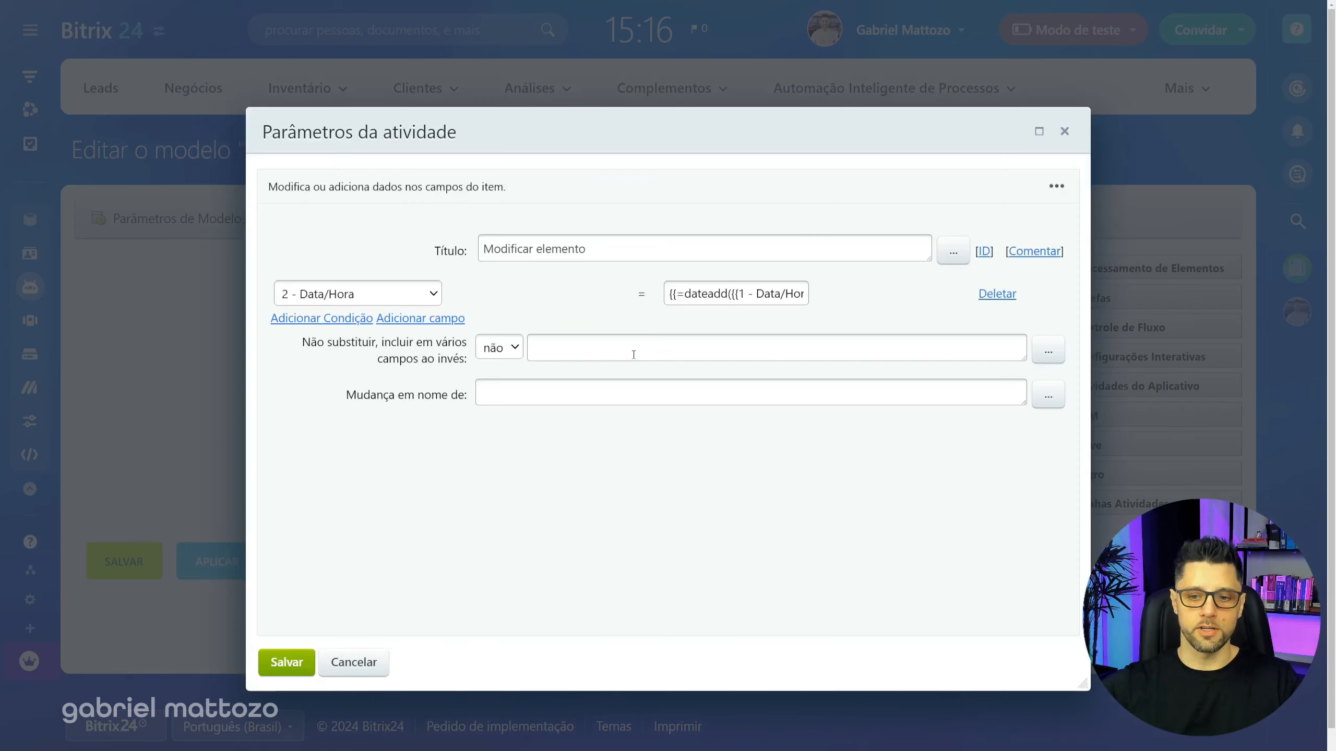
pyautogui.click(656, 321)
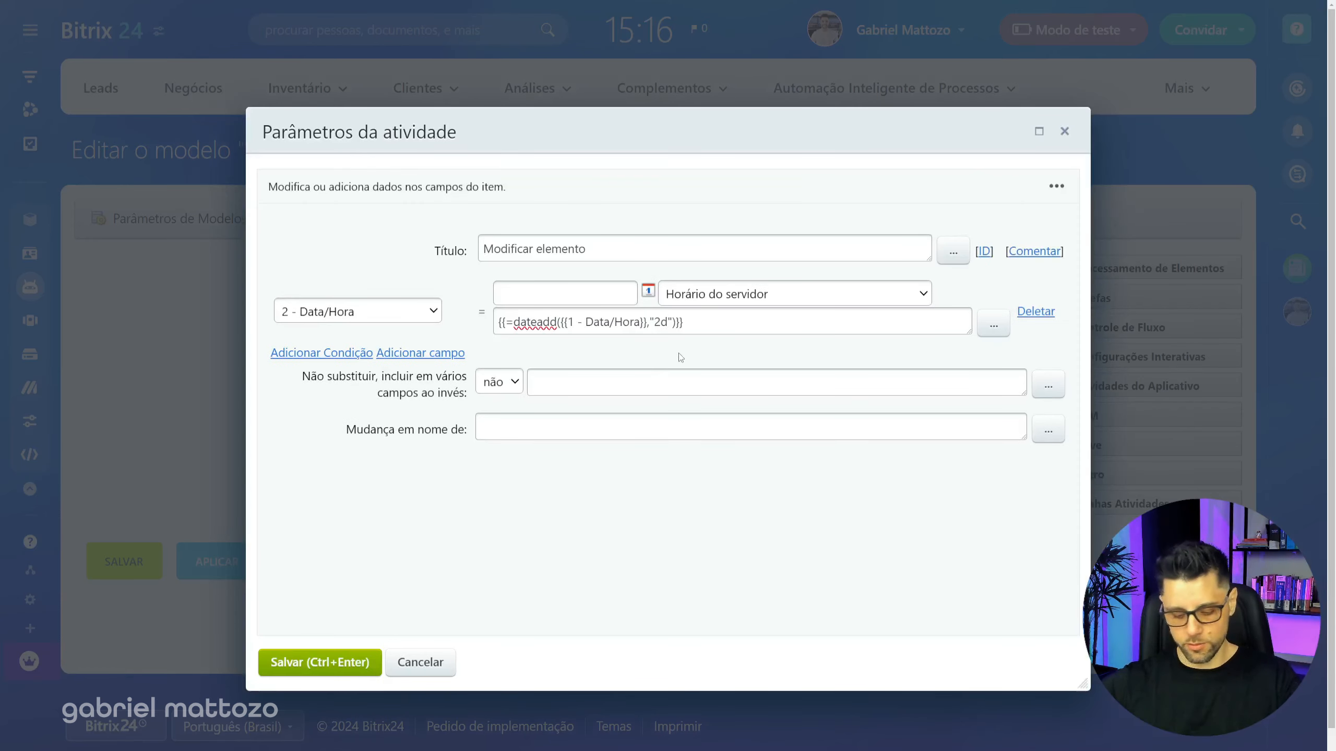
pyautogui.click(340, 666)
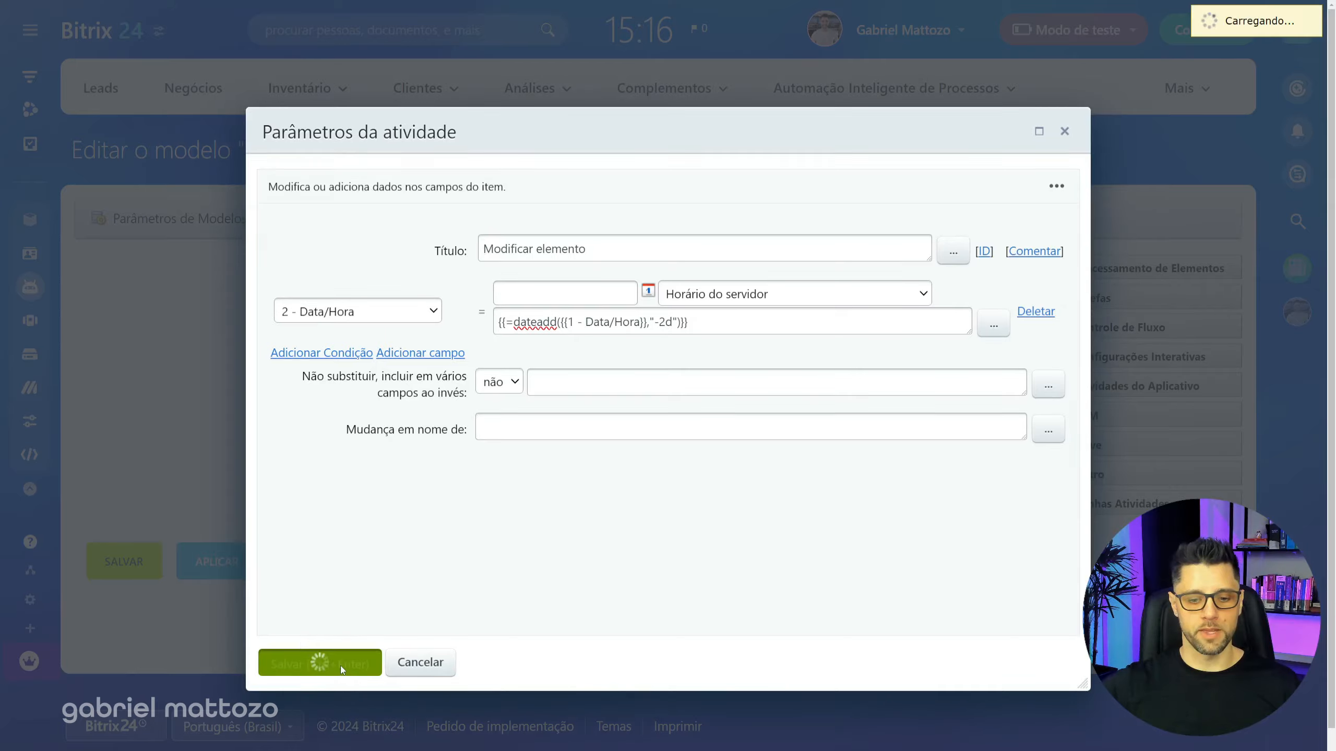
pyautogui.click(104, 558)
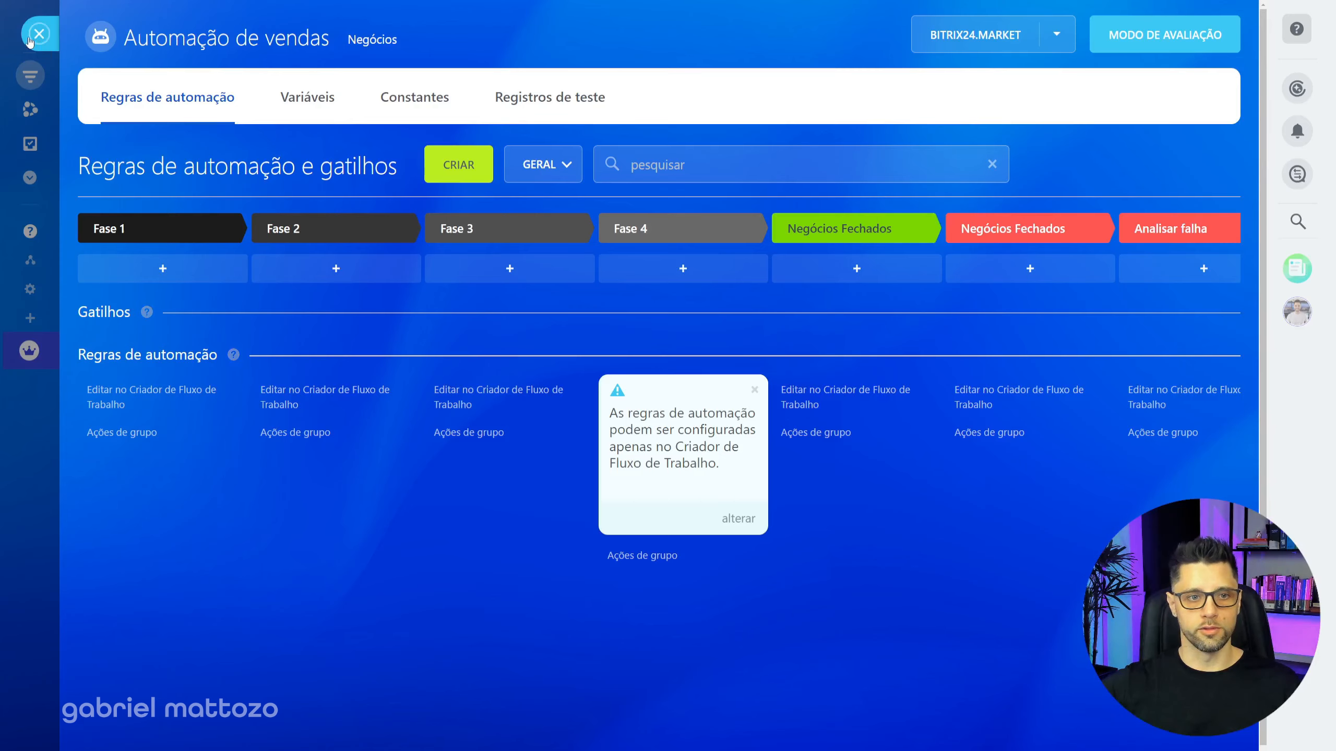
pyautogui.click(36, 36)
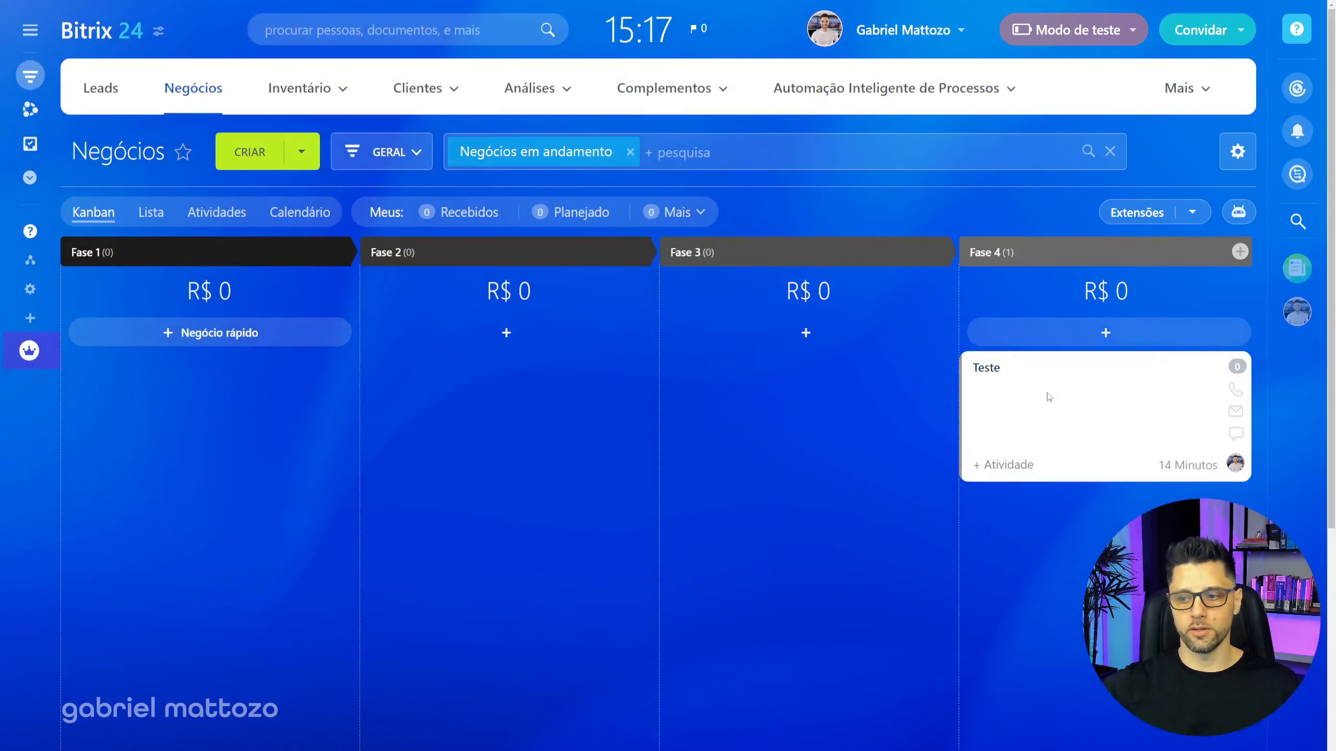
# Step: Move the Teste deal back to Fase 3 and open its 2 - Data/Hora field for editing
pyautogui.moveTo(991, 373); pyautogui.dragTo(683, 371)
pyautogui.click(683, 369)
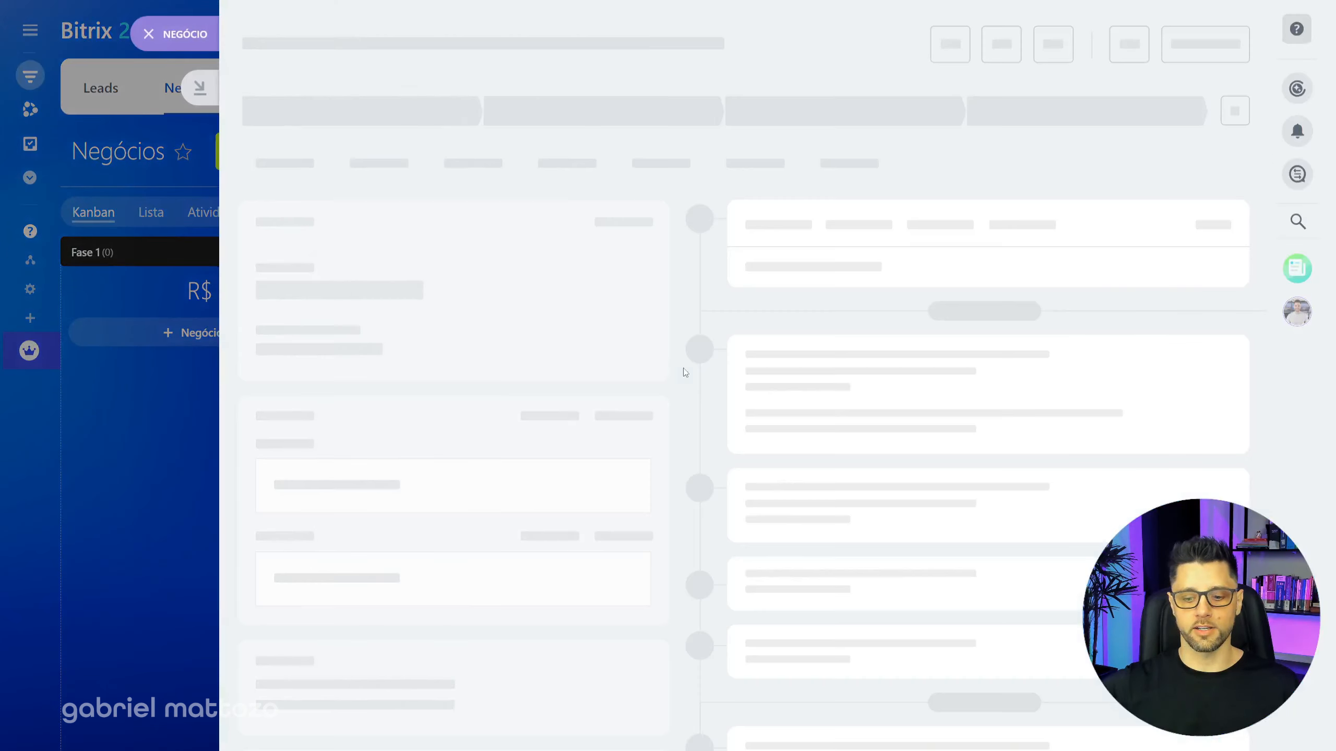
pyautogui.click(317, 297)
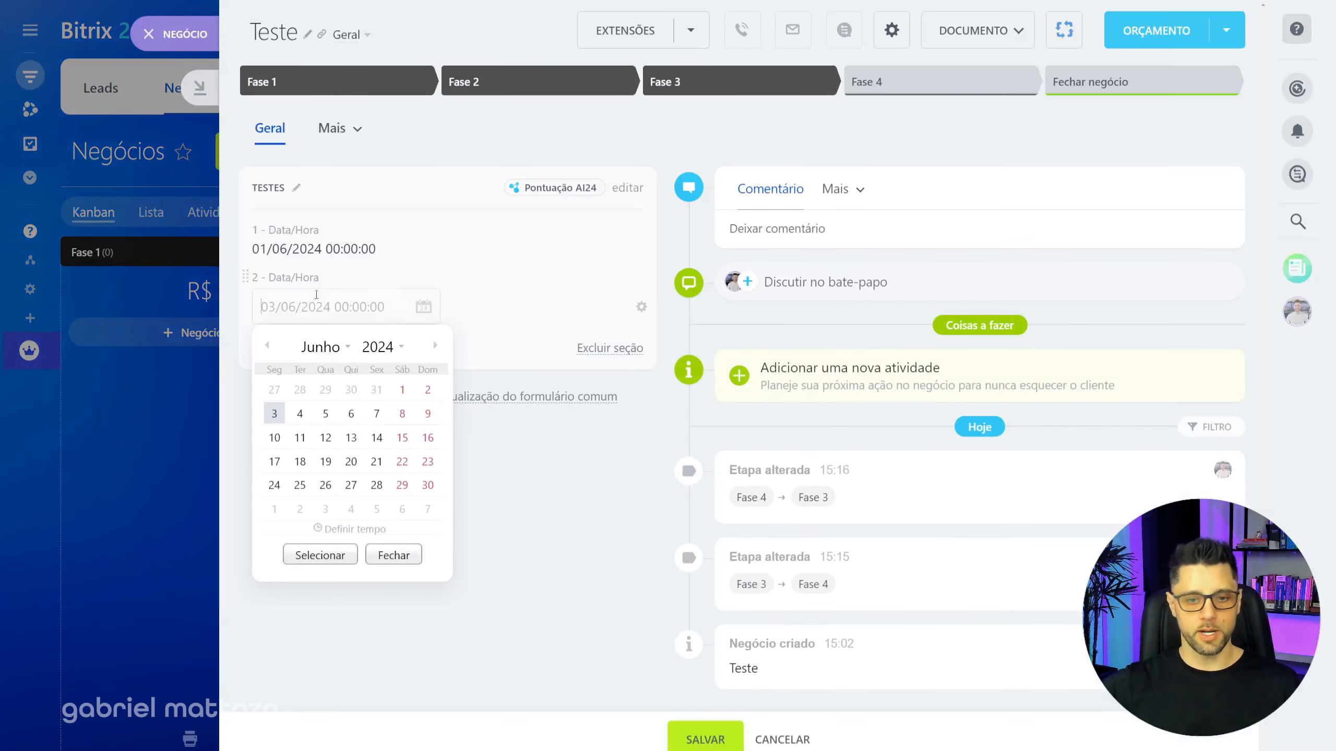